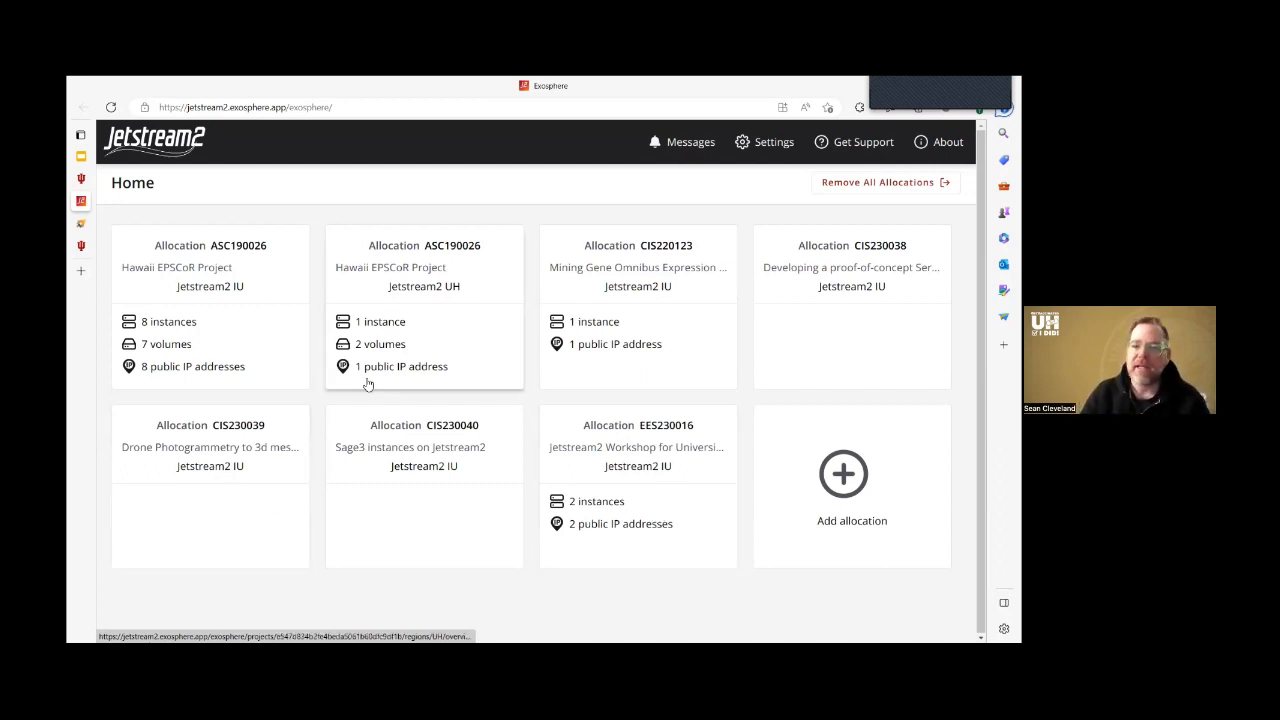
Step: Open the EES230016 allocation on Jetstream2 IU and review its SU usage, instances, volumes, public IP addresses and SSH keys
click(667, 437)
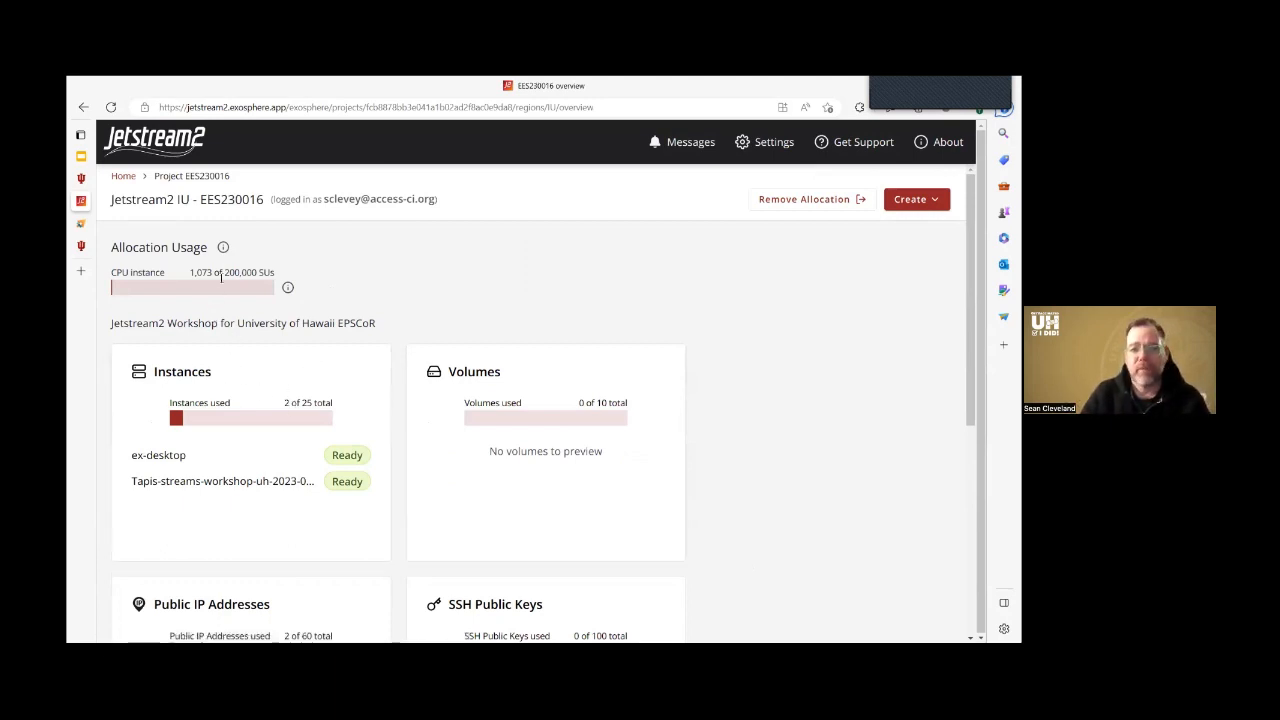
drag(223, 272, 286, 289)
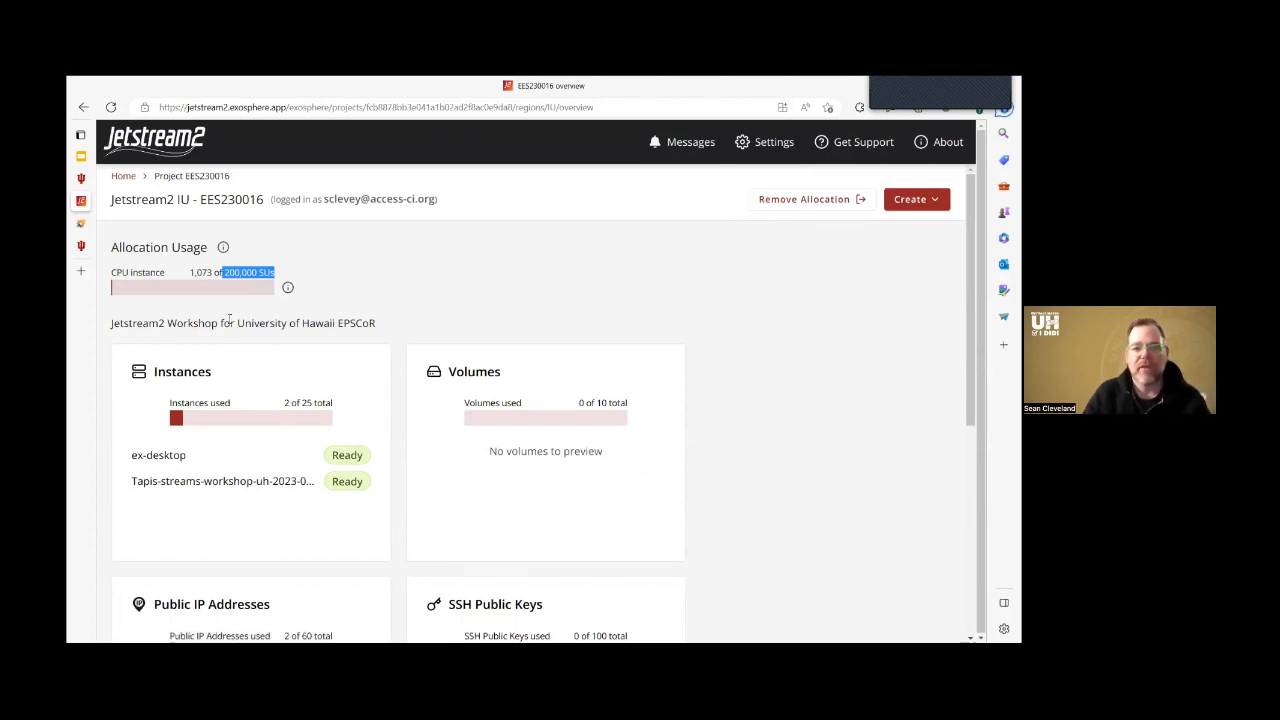
scroll(263, 405, down, 2)
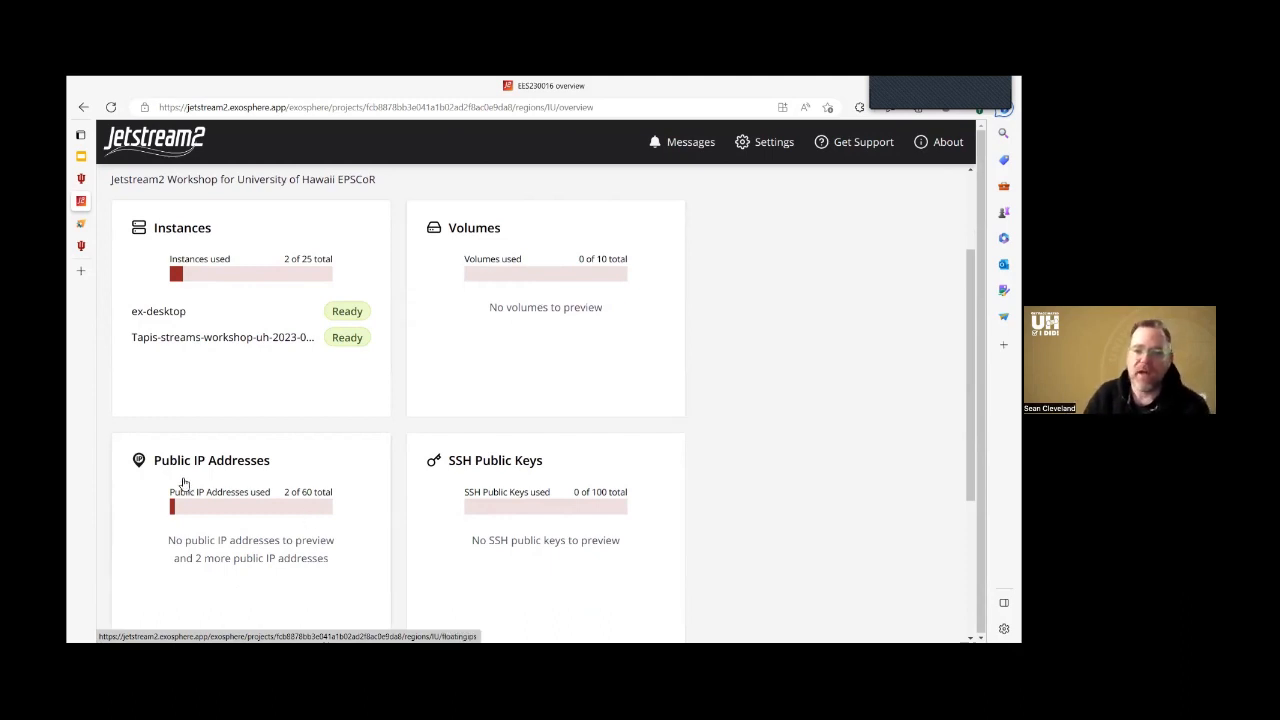
scroll(262, 460, down, 2)
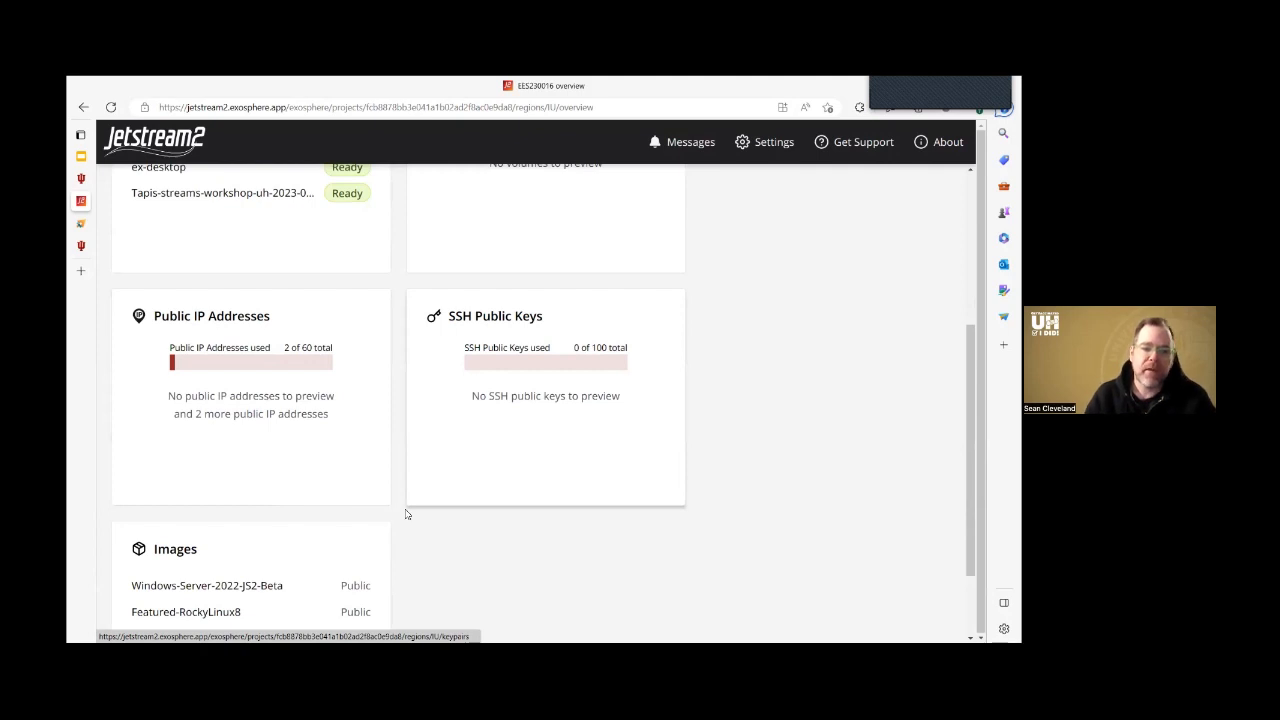
scroll(392, 480, up, 3)
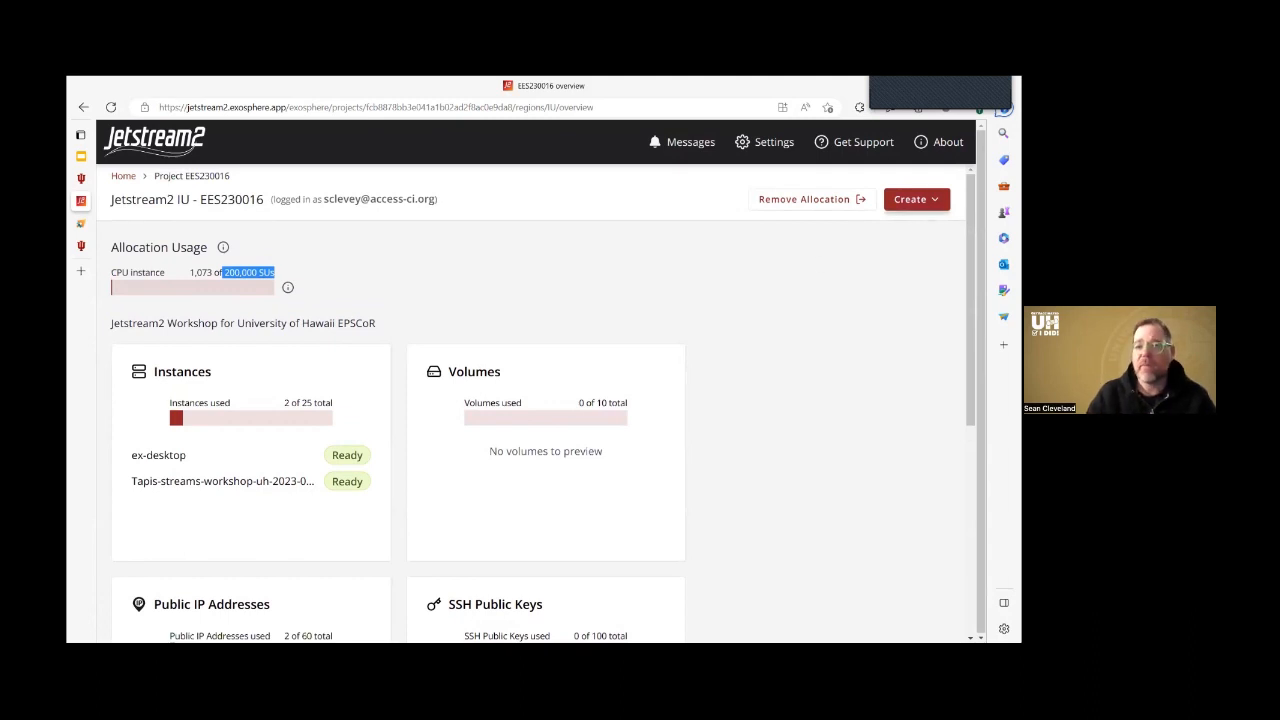
Step: Start creating a new instance, look through the sources by type and by image, and choose Ubuntu 22.04 (latest)
click(910, 199)
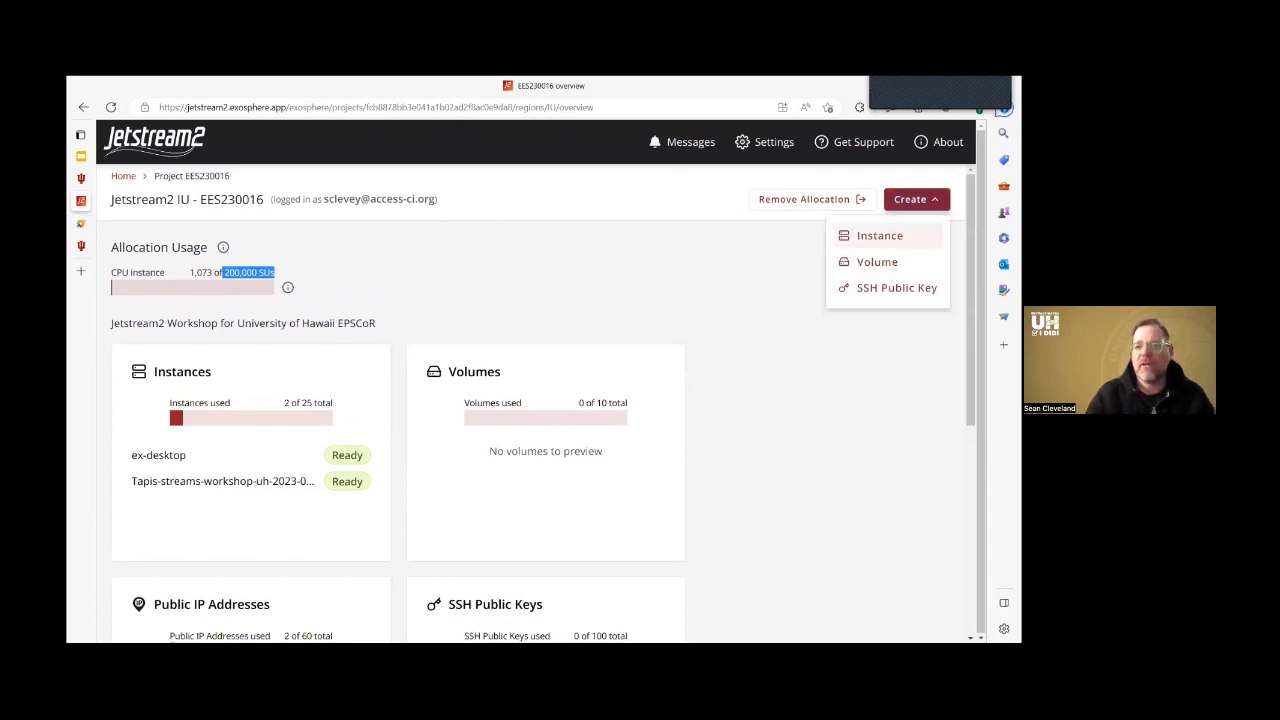
click(879, 235)
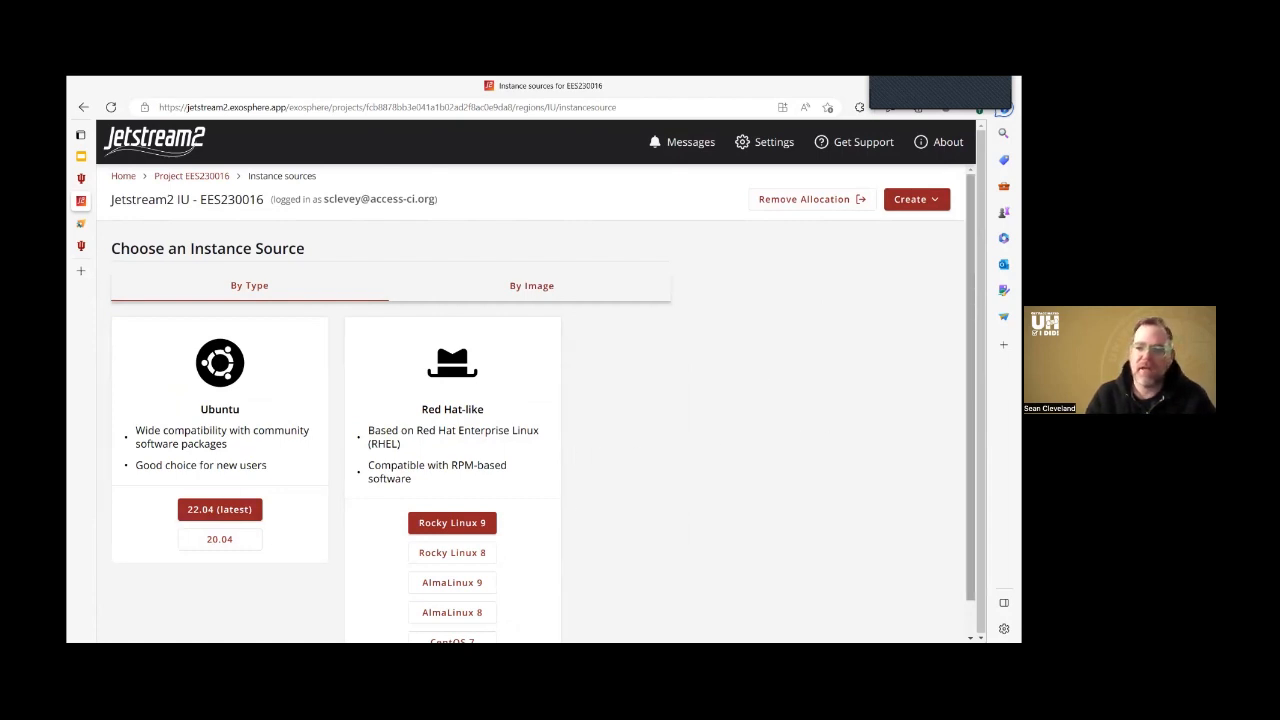
scroll(537, 407, down, 1)
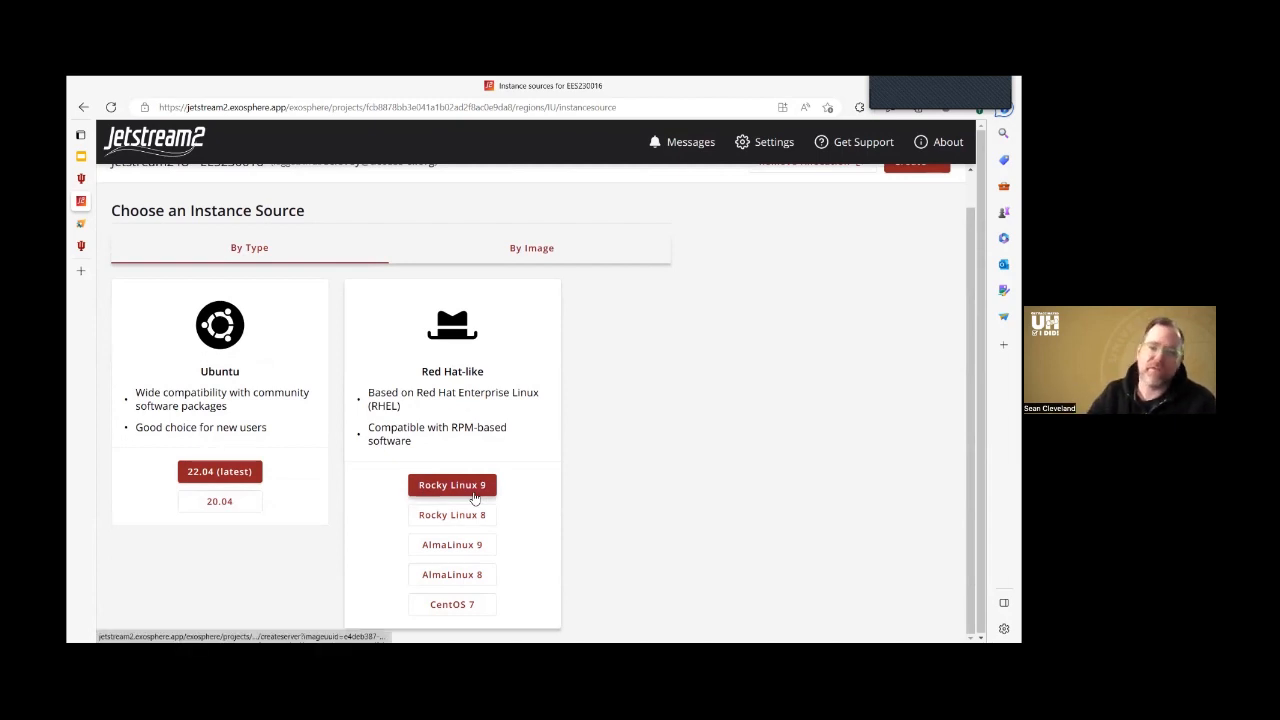
click(541, 250)
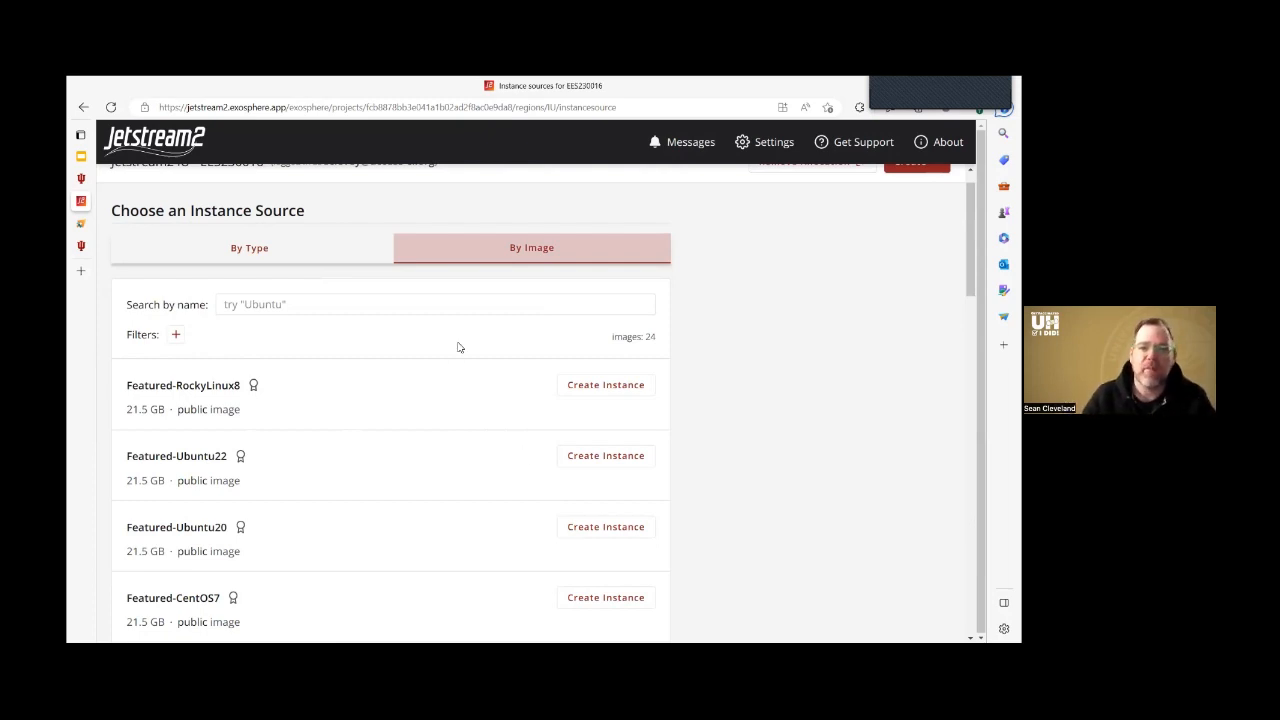
click(359, 262)
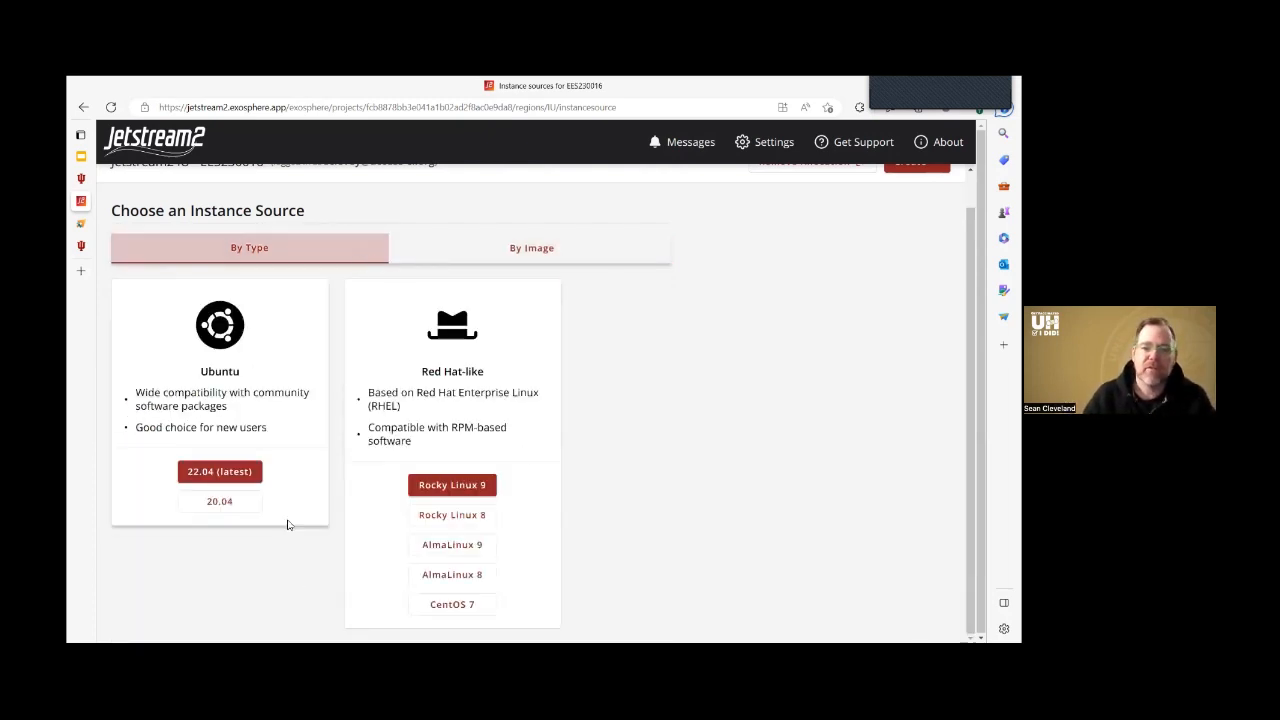
click(245, 473)
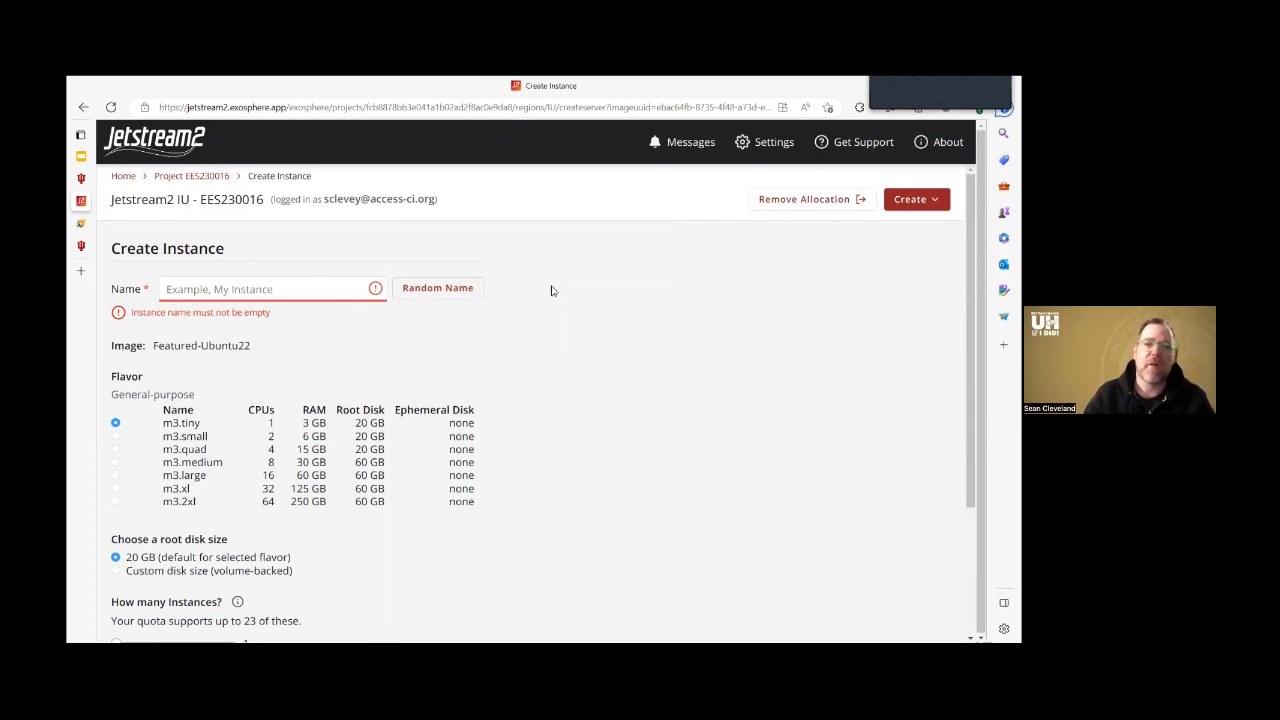
Step: Name the instance mytest-vm2 and choose the m3.small flavor
click(353, 290)
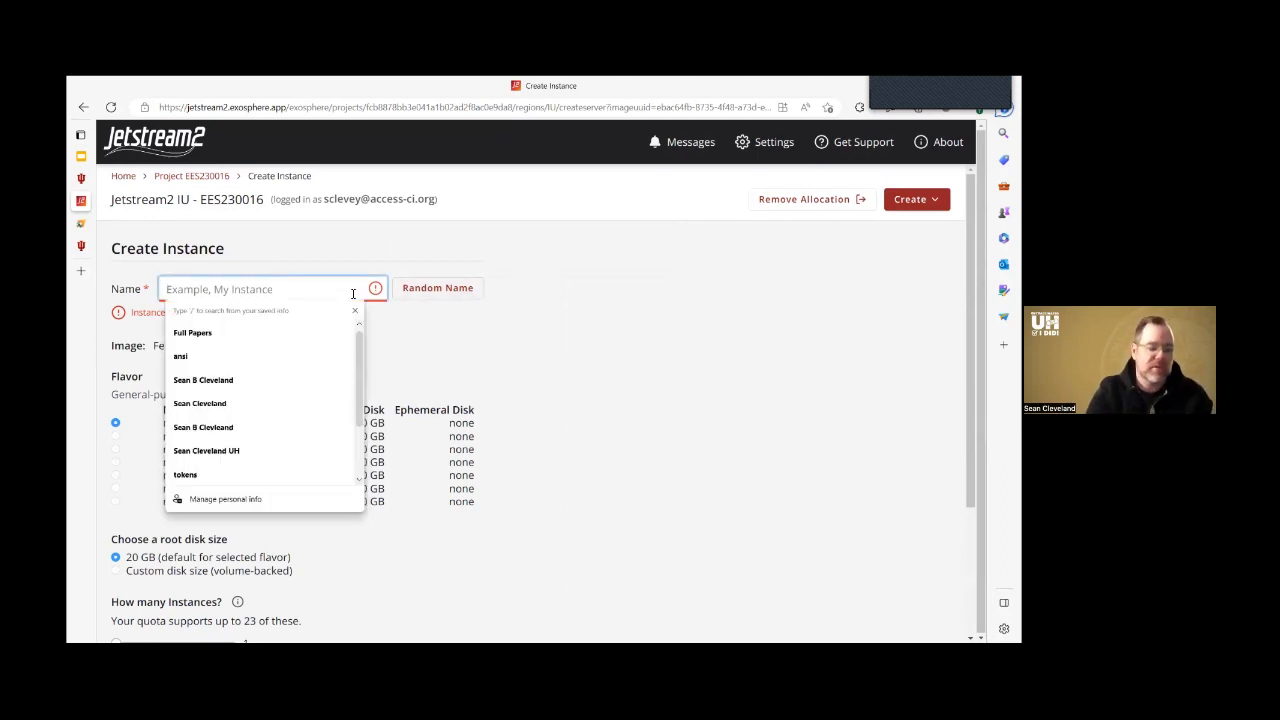
text(mytest-vm2)
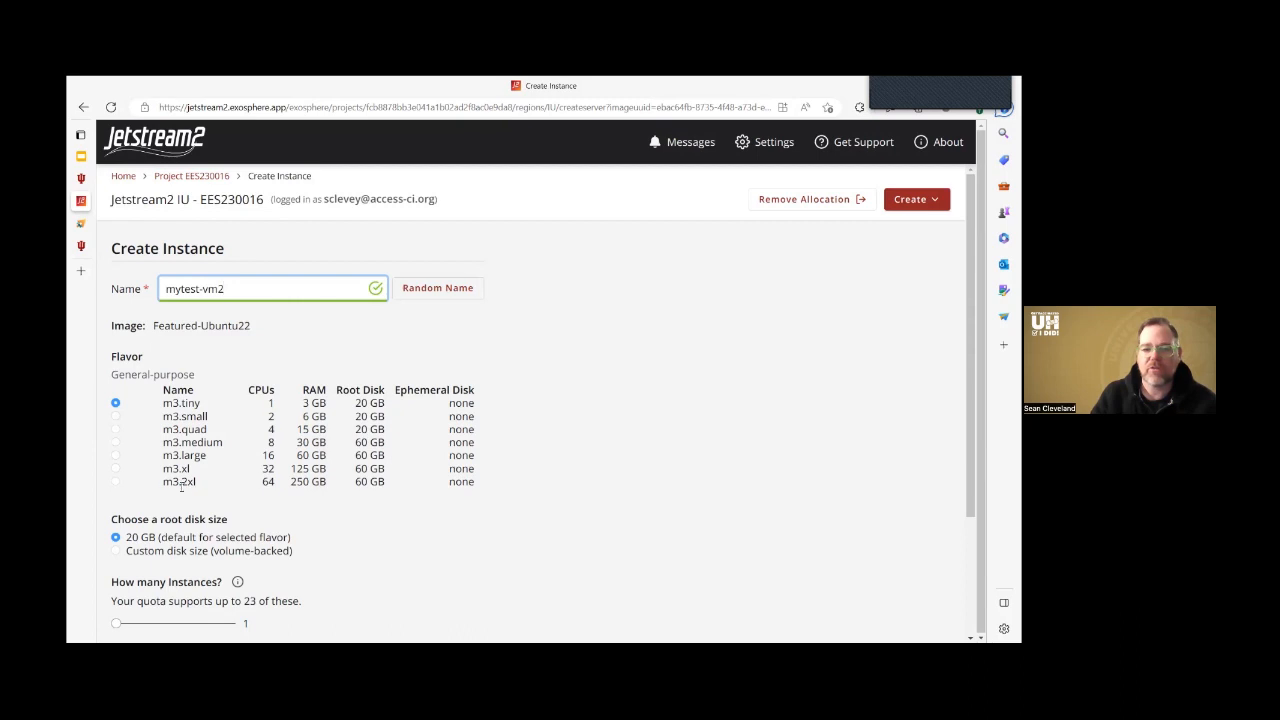
click(115, 481)
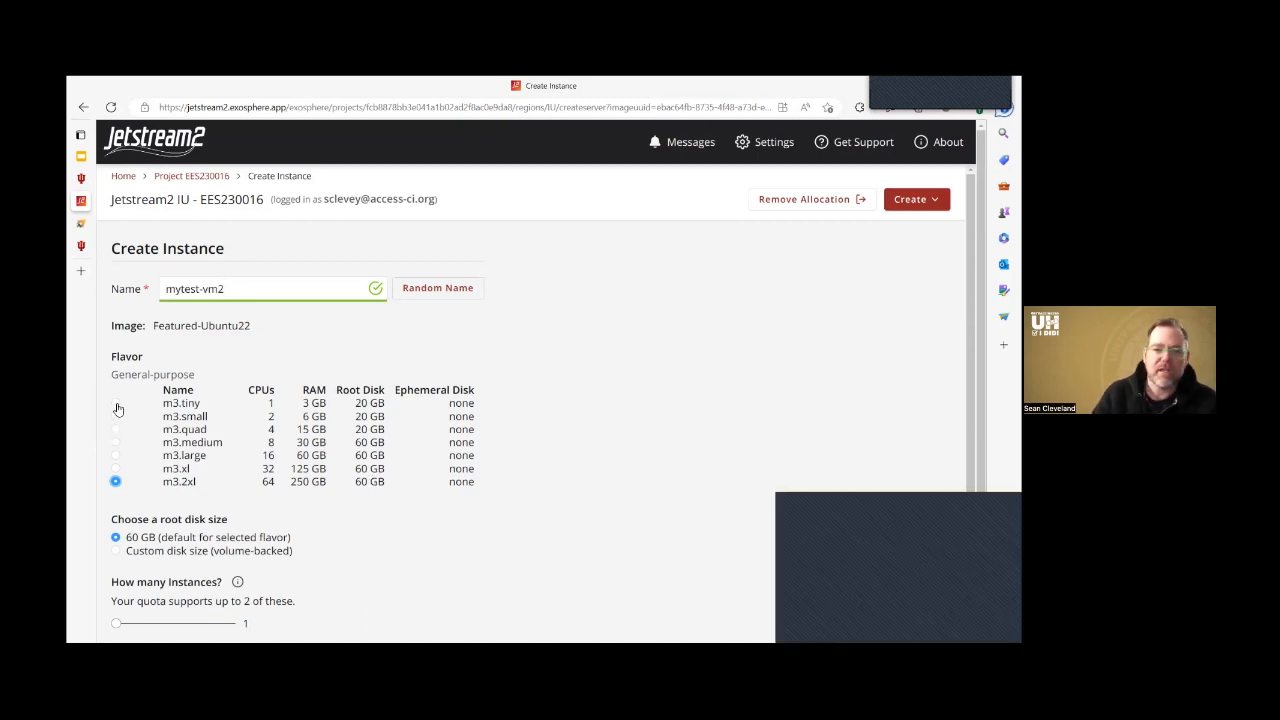
click(116, 404)
click(116, 416)
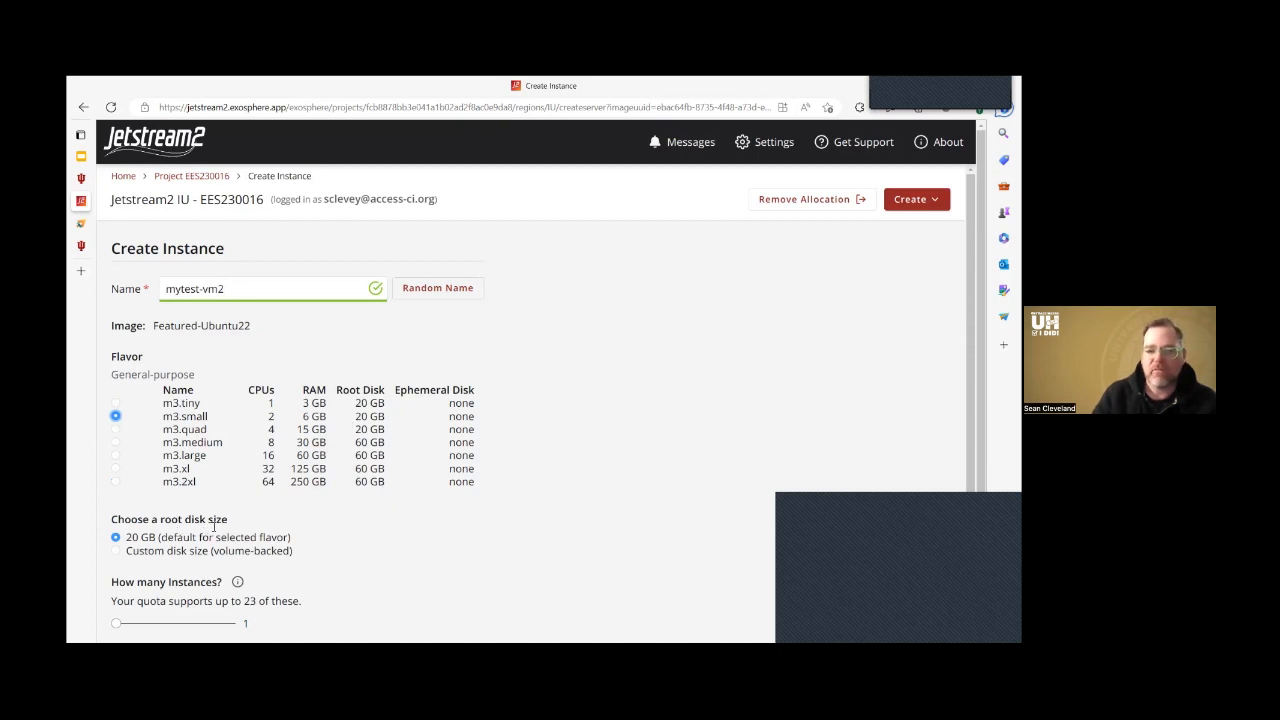
Step: Choose a custom volume-backed root disk and set its size to 30 GB
click(116, 551)
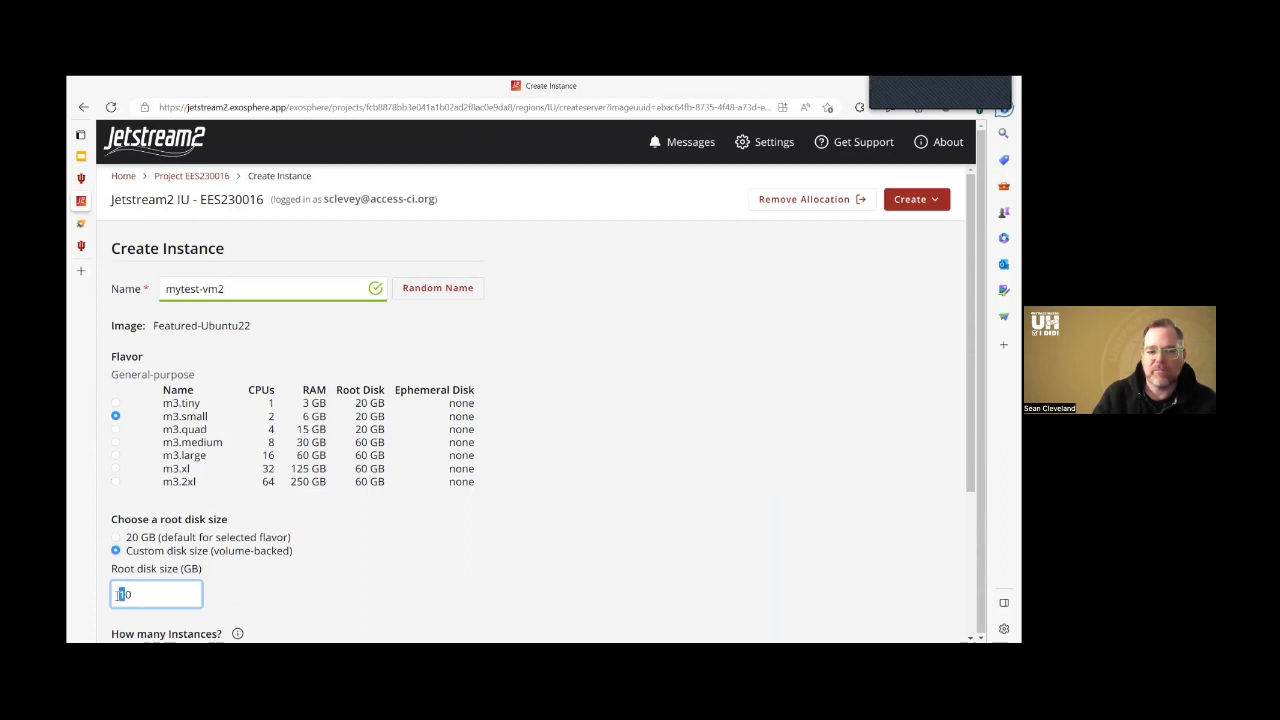
key(BackSpace)
text(3)
click(270, 592)
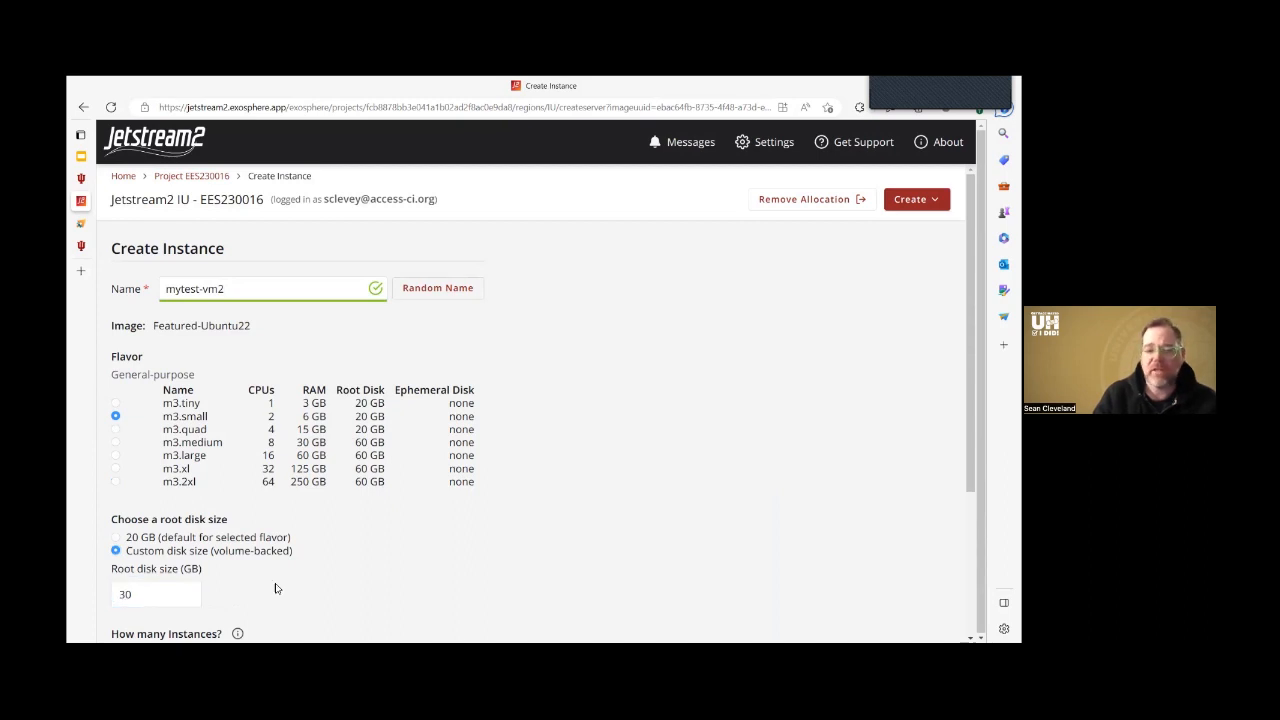
Step: Try the instance count at 10, set it back to 1, and create the instance with web desktop enabled
scroll(276, 587, down, 3)
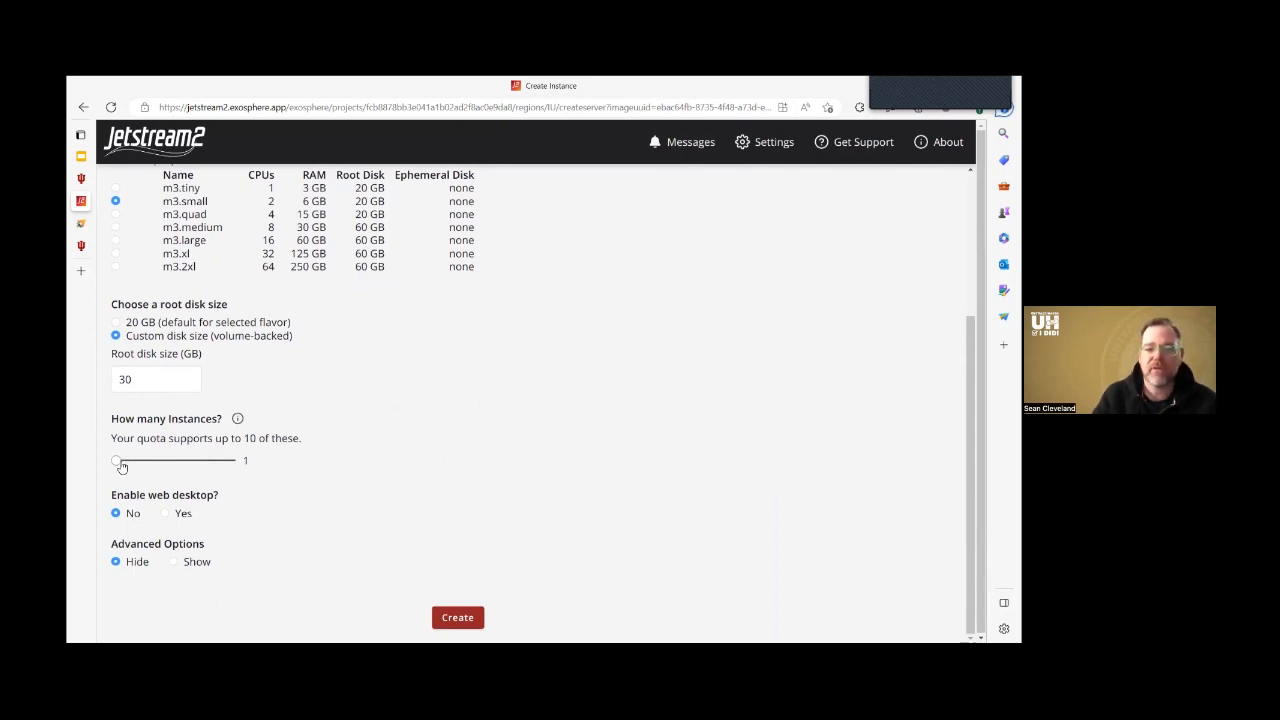
drag(118, 462, 235, 468)
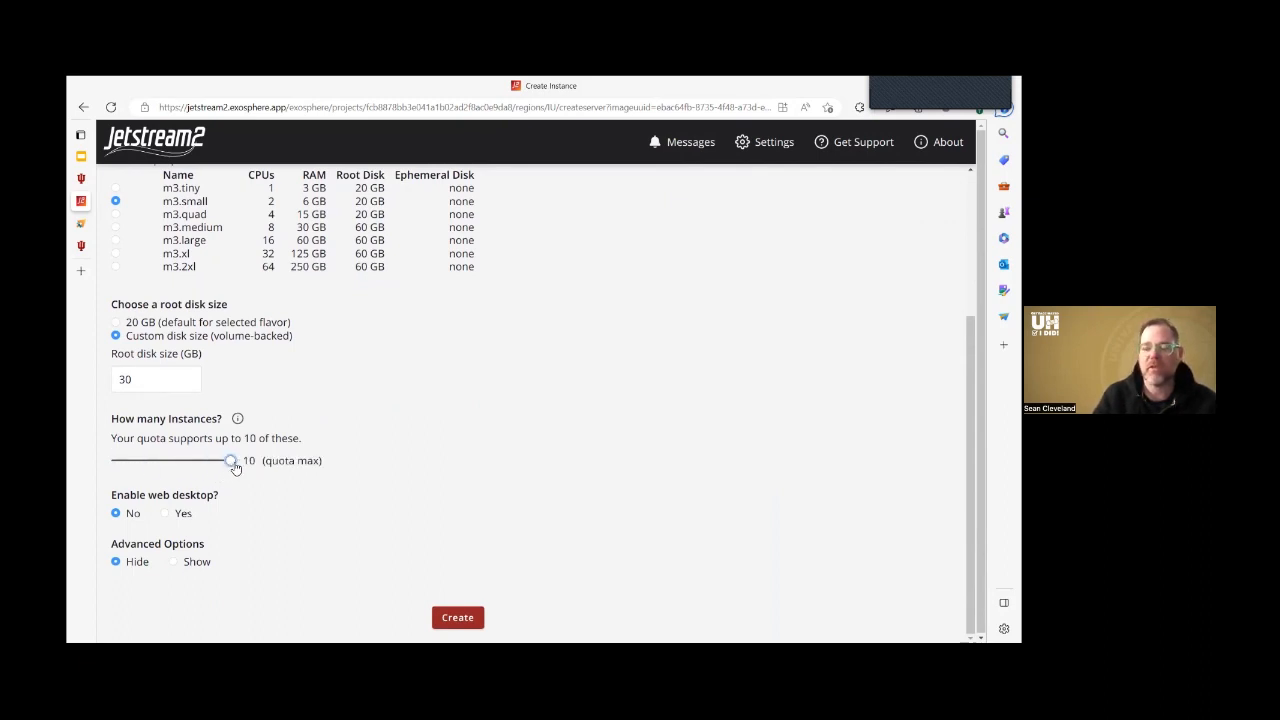
drag(231, 464, 115, 462)
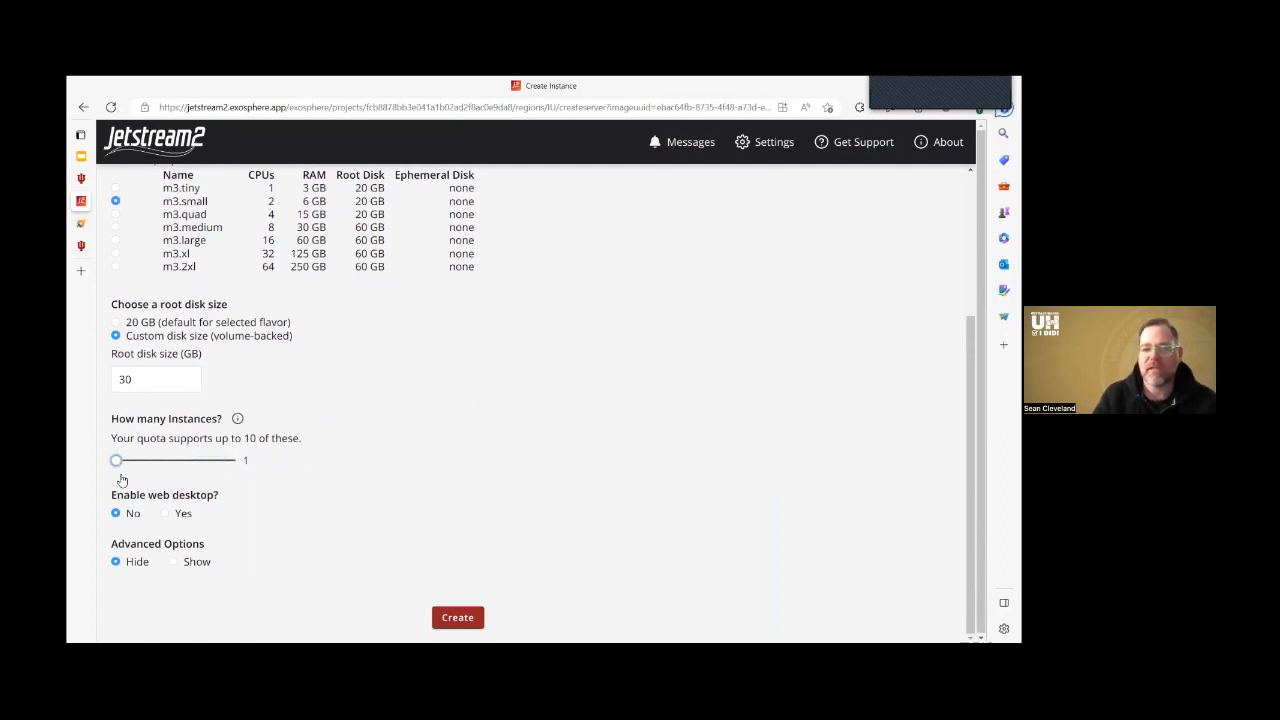
click(166, 515)
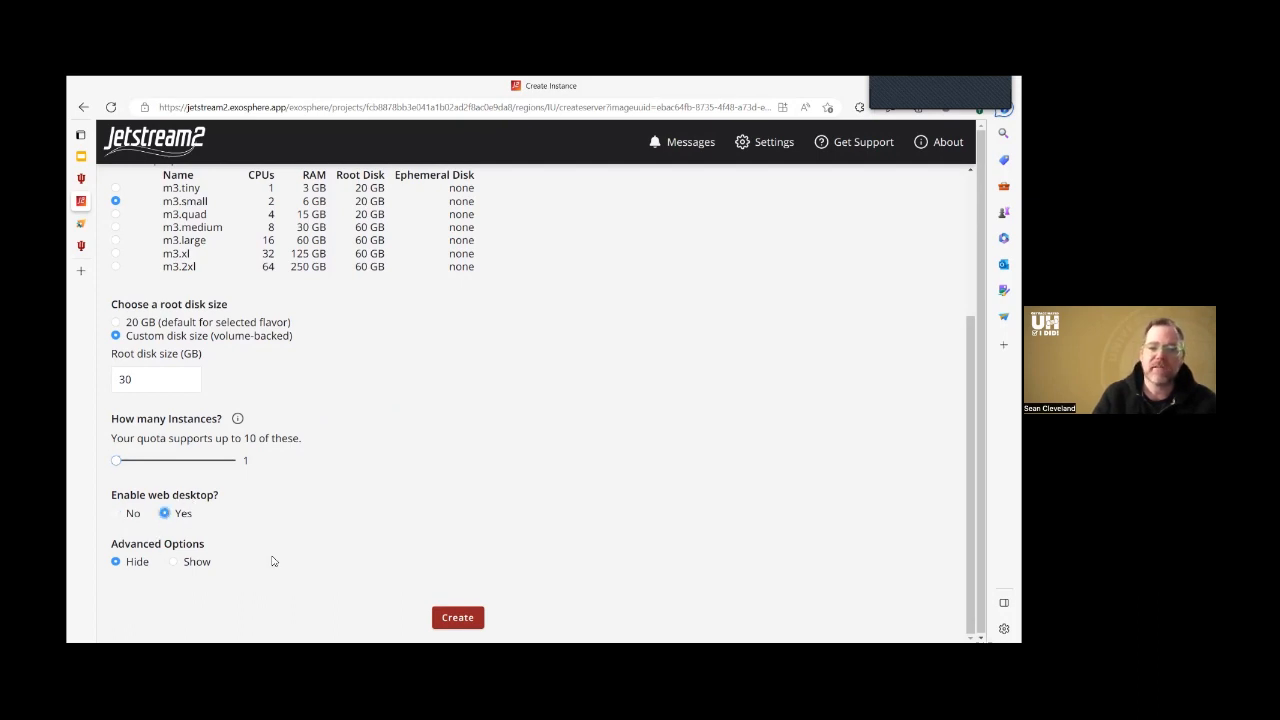
click(470, 626)
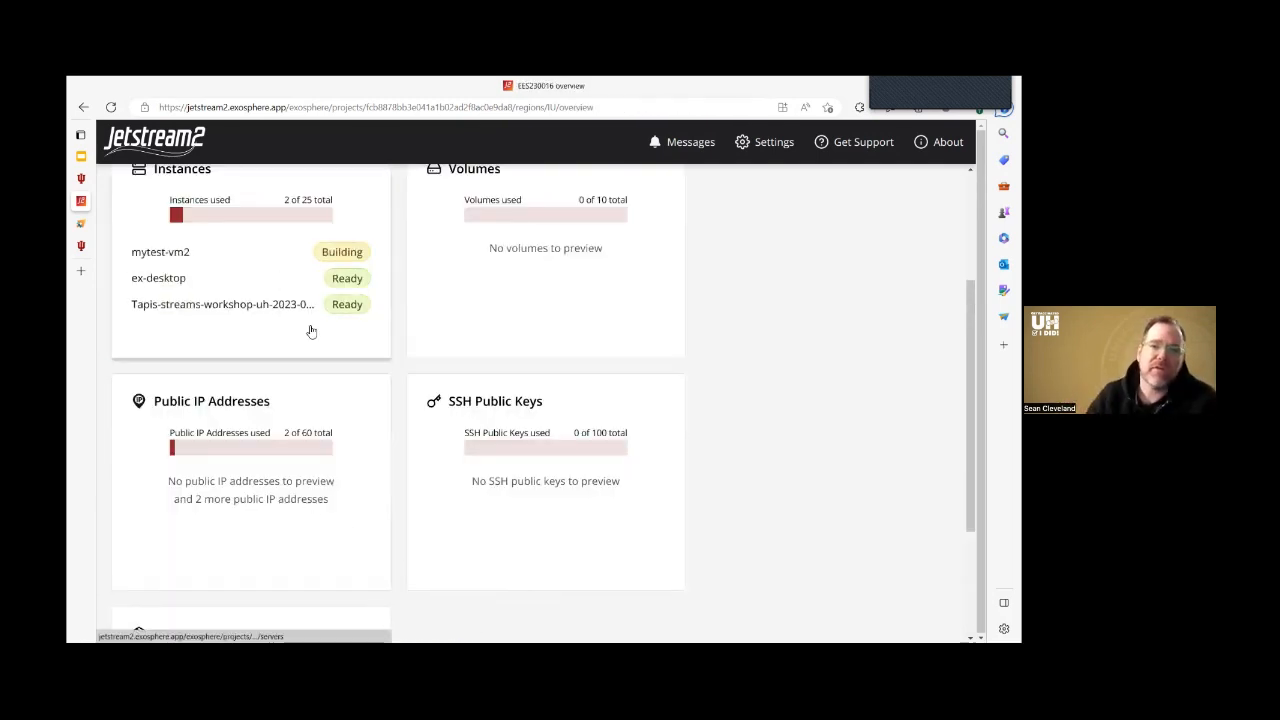
Step: Open the ex-desktop instance from the project's instance list and examine its resource graphs and interaction options
click(236, 262)
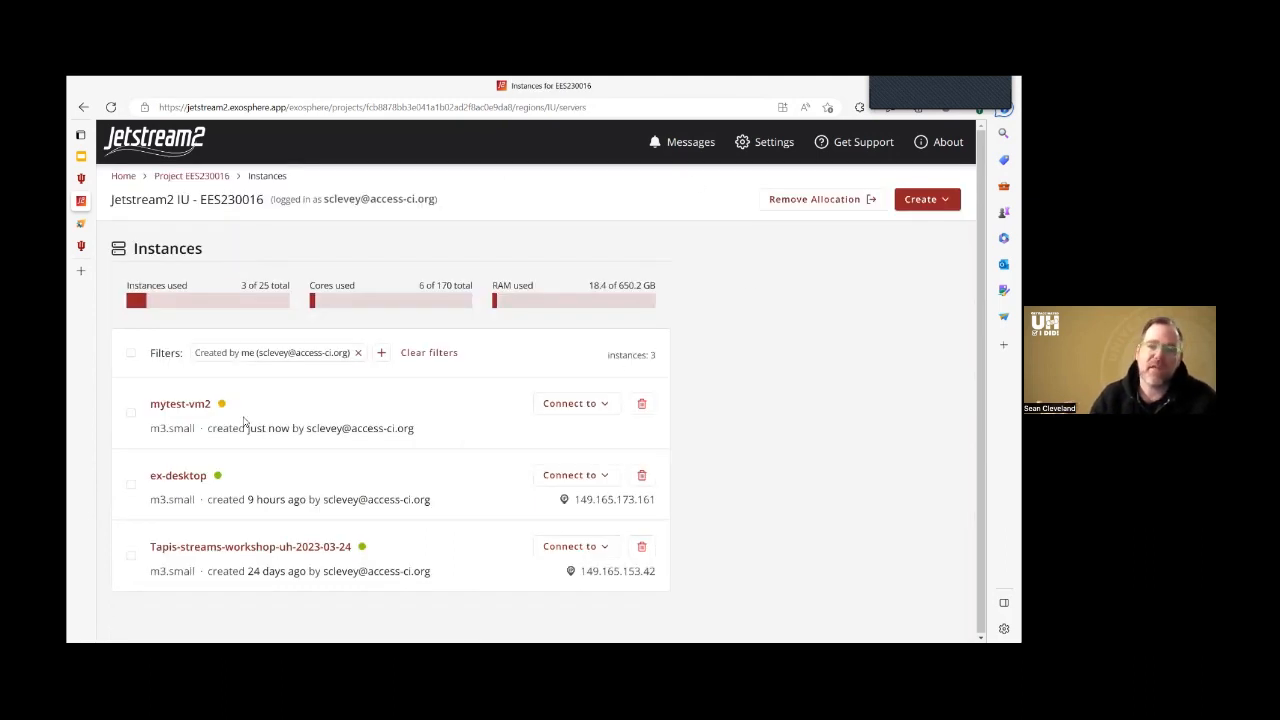
click(172, 477)
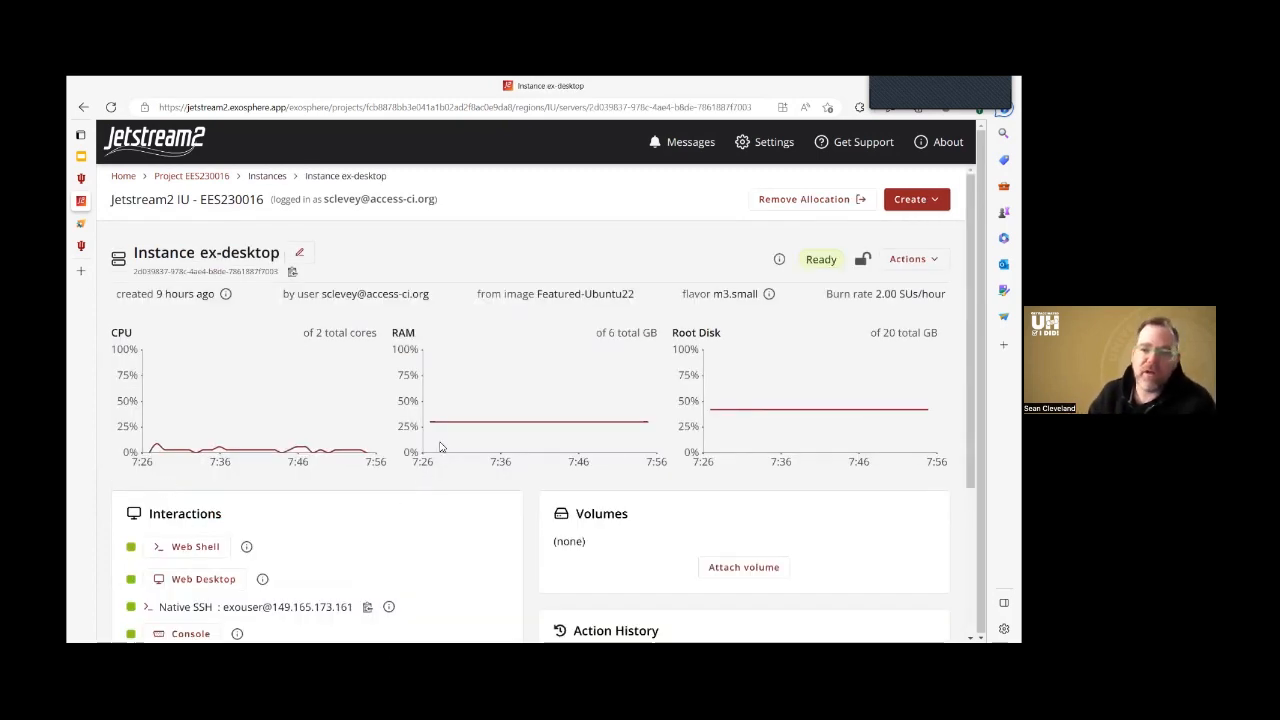
scroll(470, 390, down, 3)
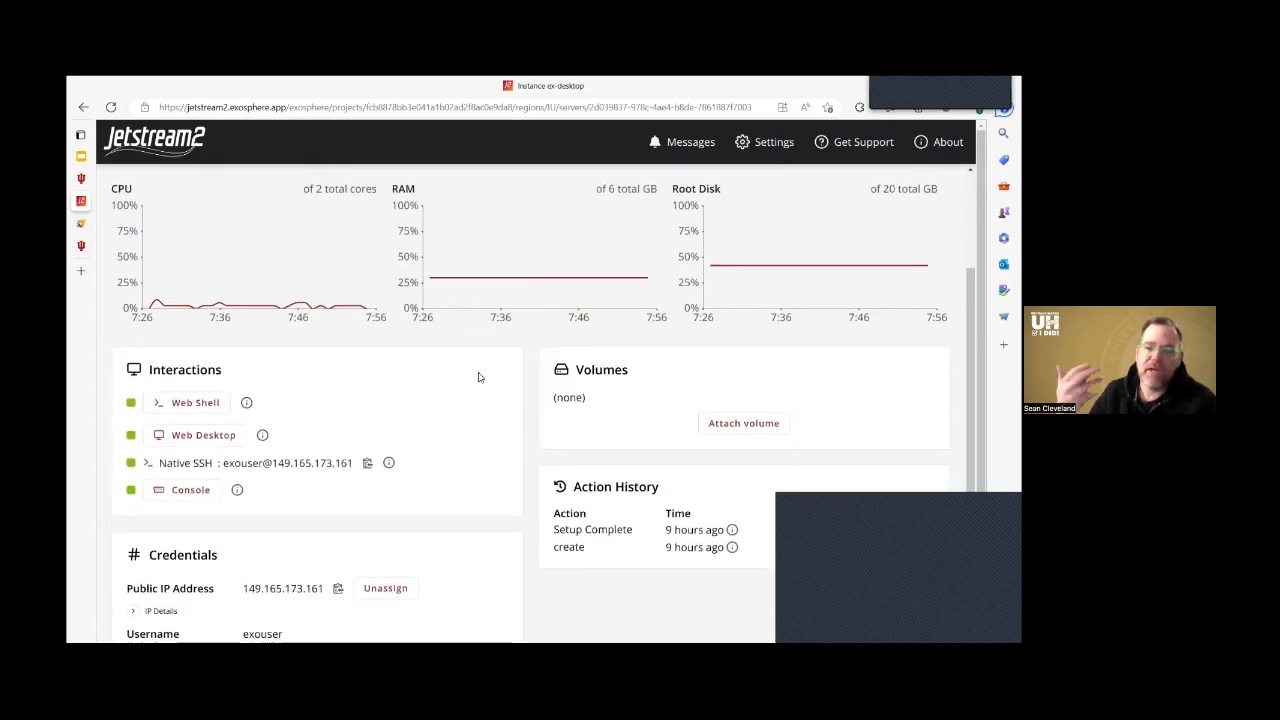
scroll(478, 377, up, 3)
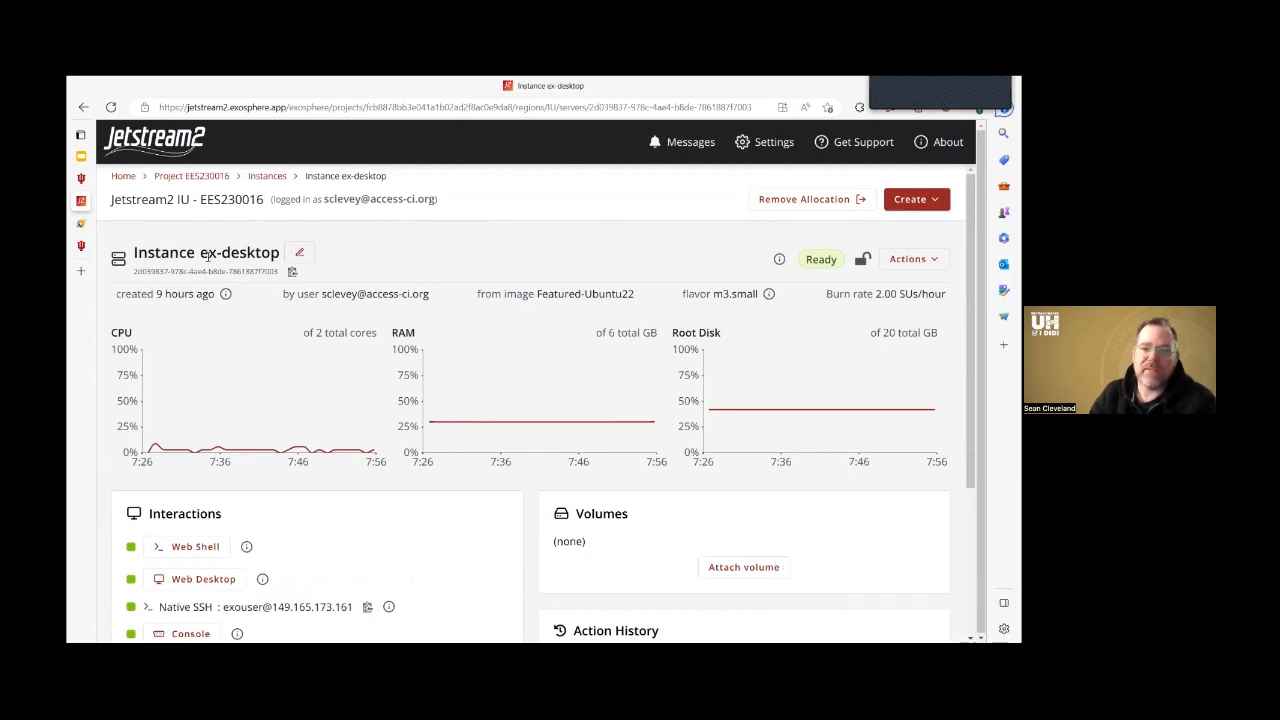
drag(207, 253, 282, 253)
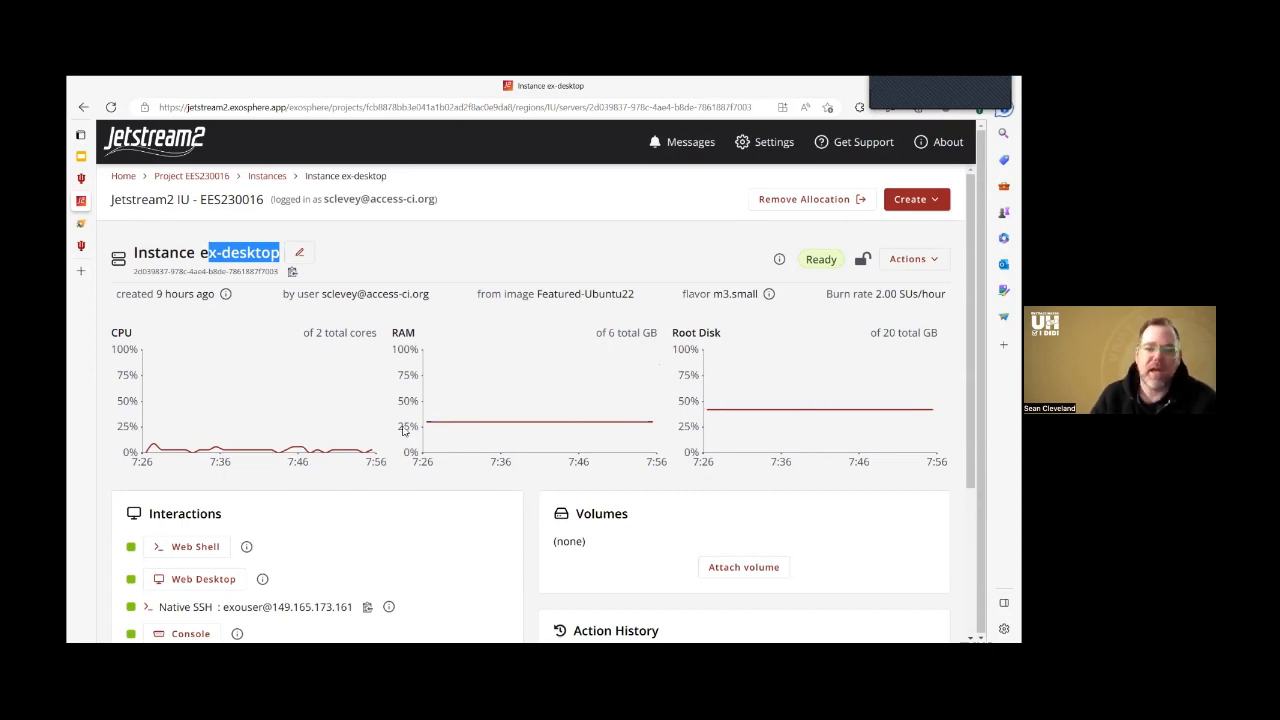
scroll(403, 429, down, 2)
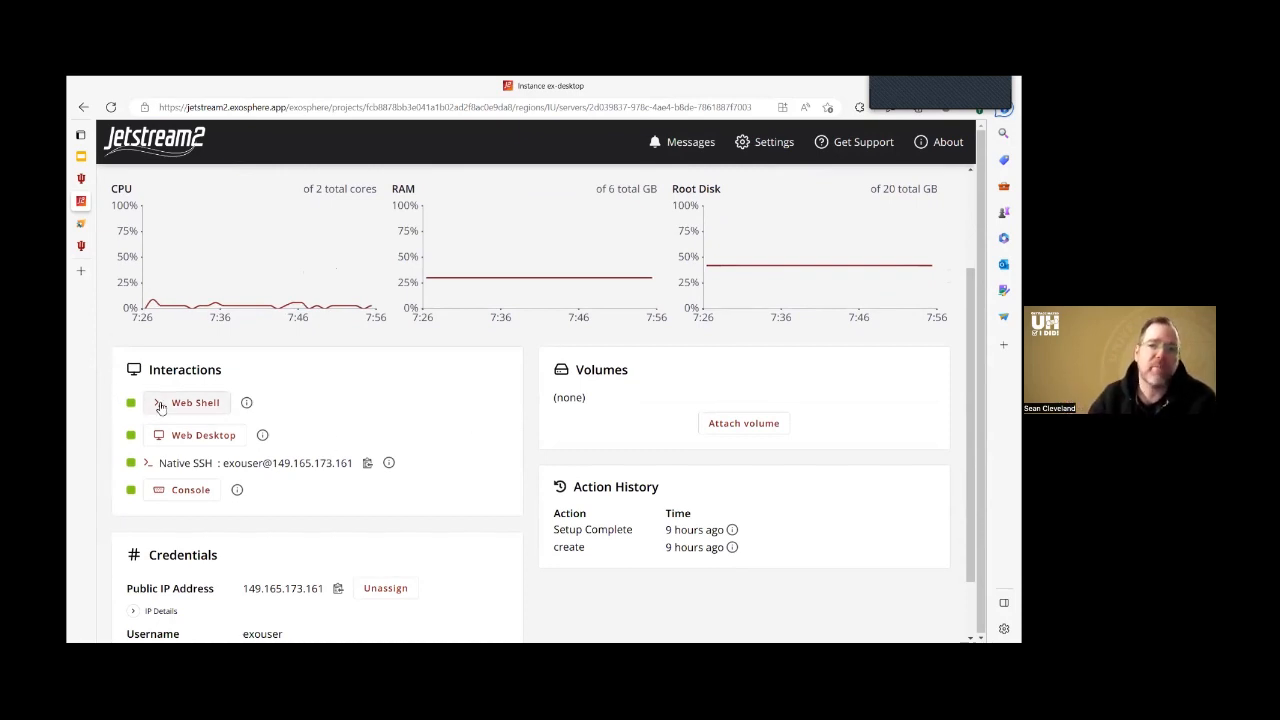
Step: Open the web desktop of ex-desktop, launch RStudio there to view it, and close RStudio again
click(221, 438)
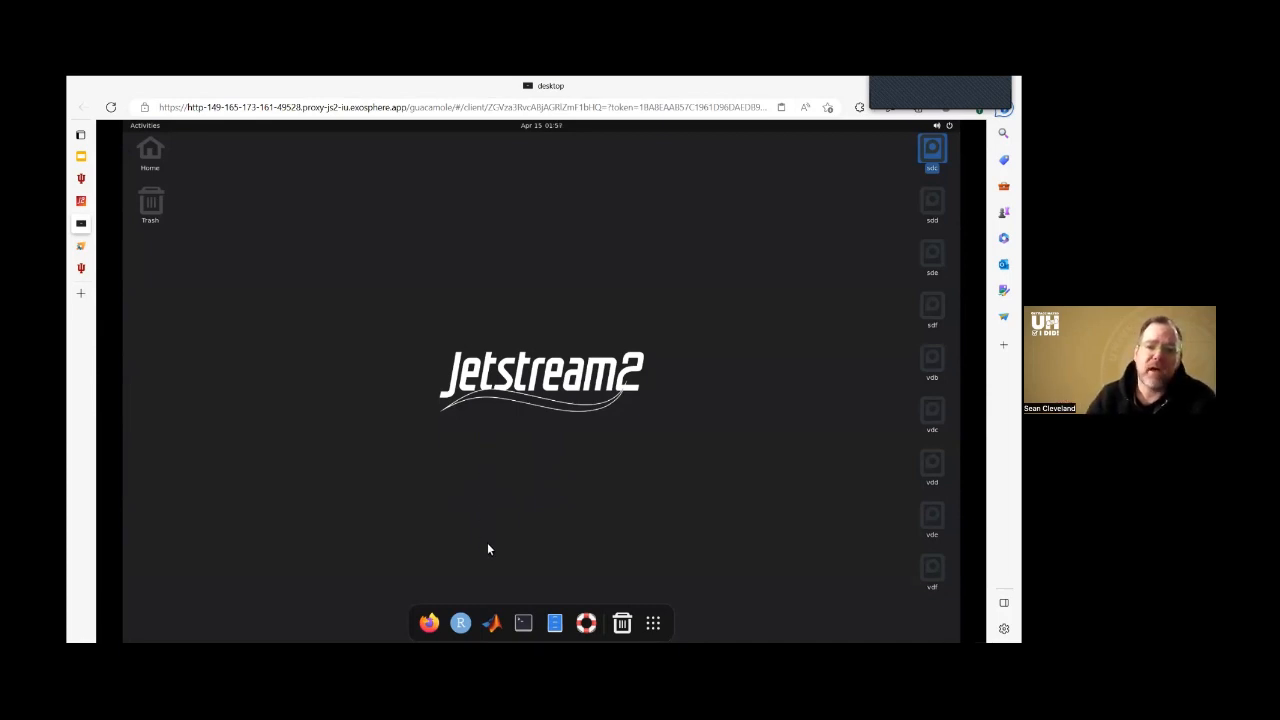
click(463, 625)
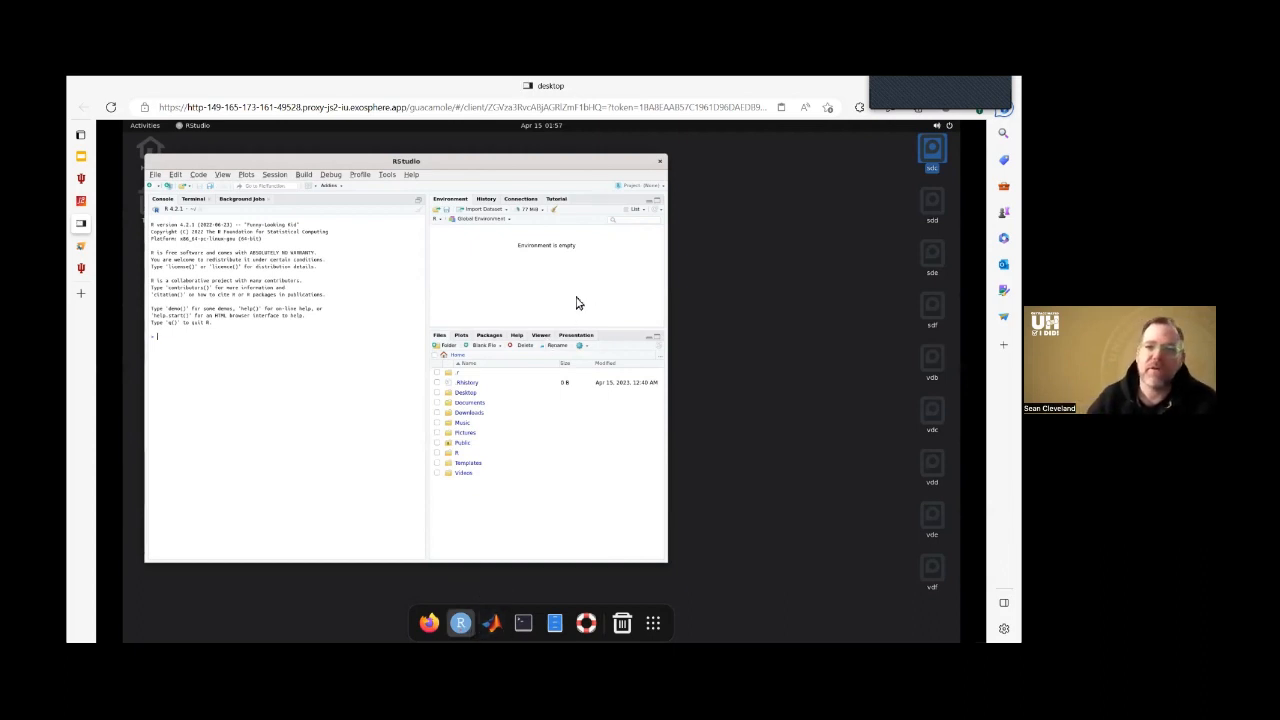
click(660, 163)
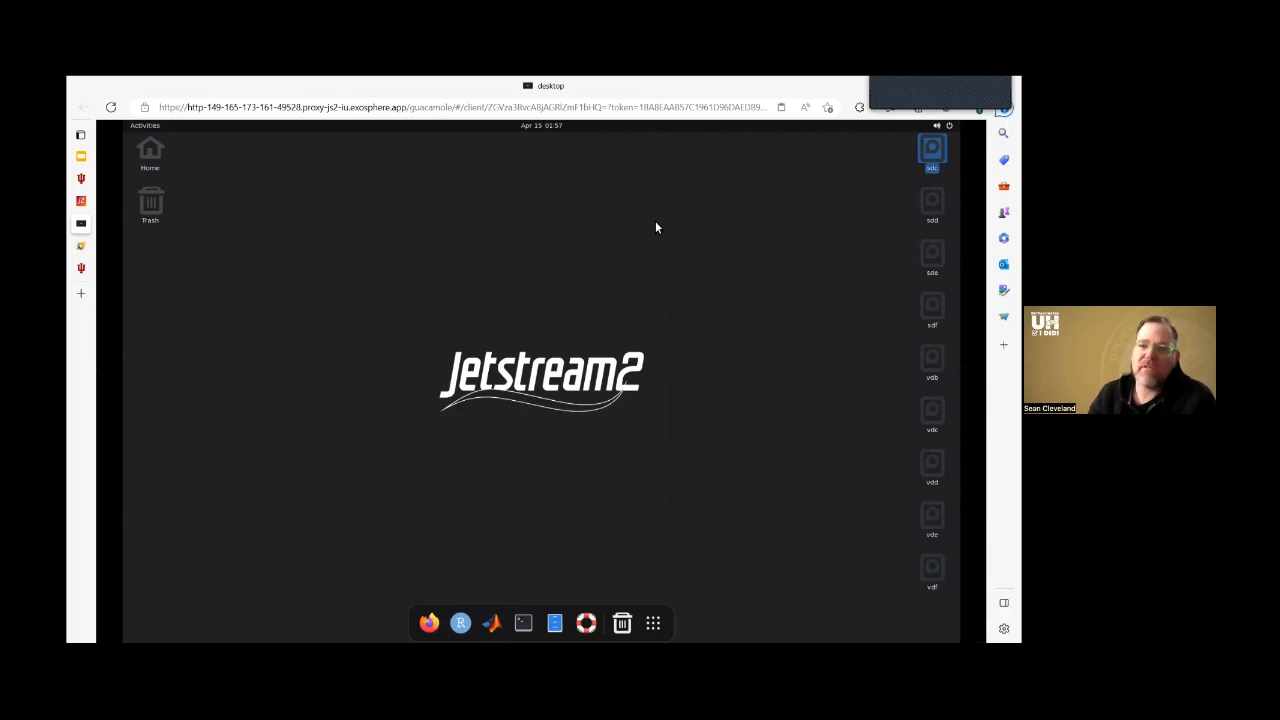
Step: Return to the ex-desktop instance page and examine its credentials, highlighting the public IP address
mouse_move(81, 222)
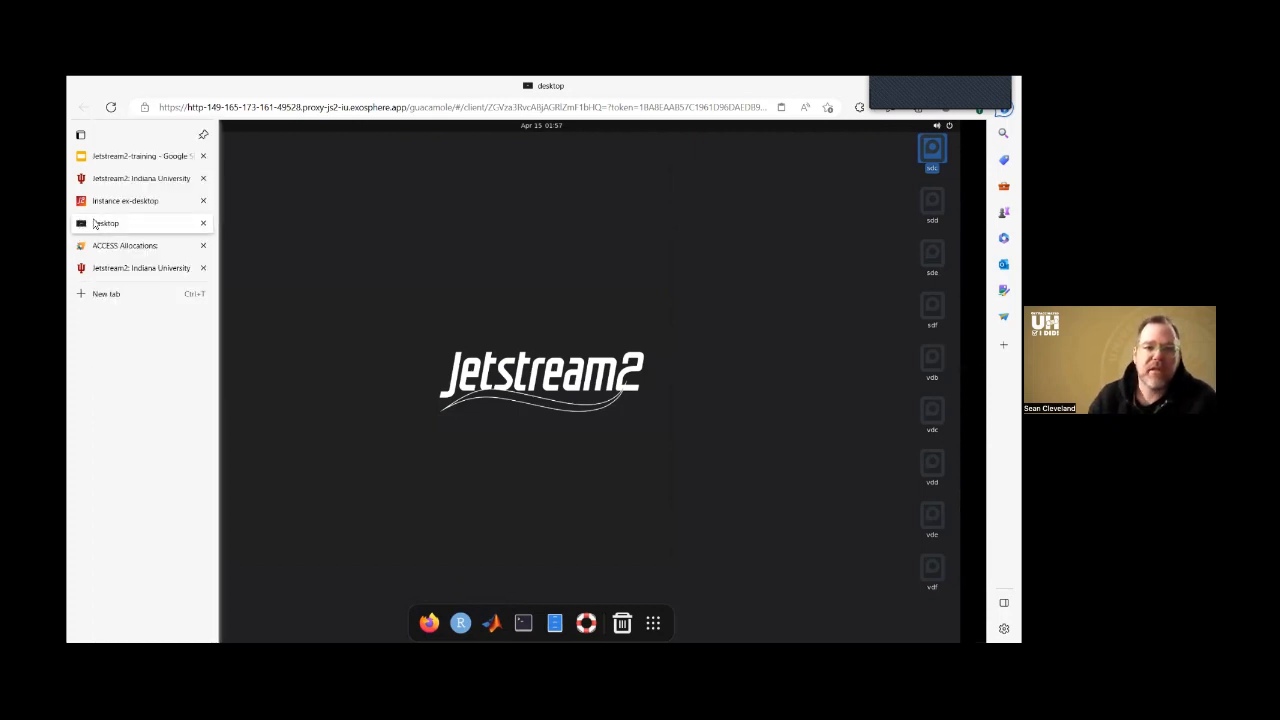
click(96, 202)
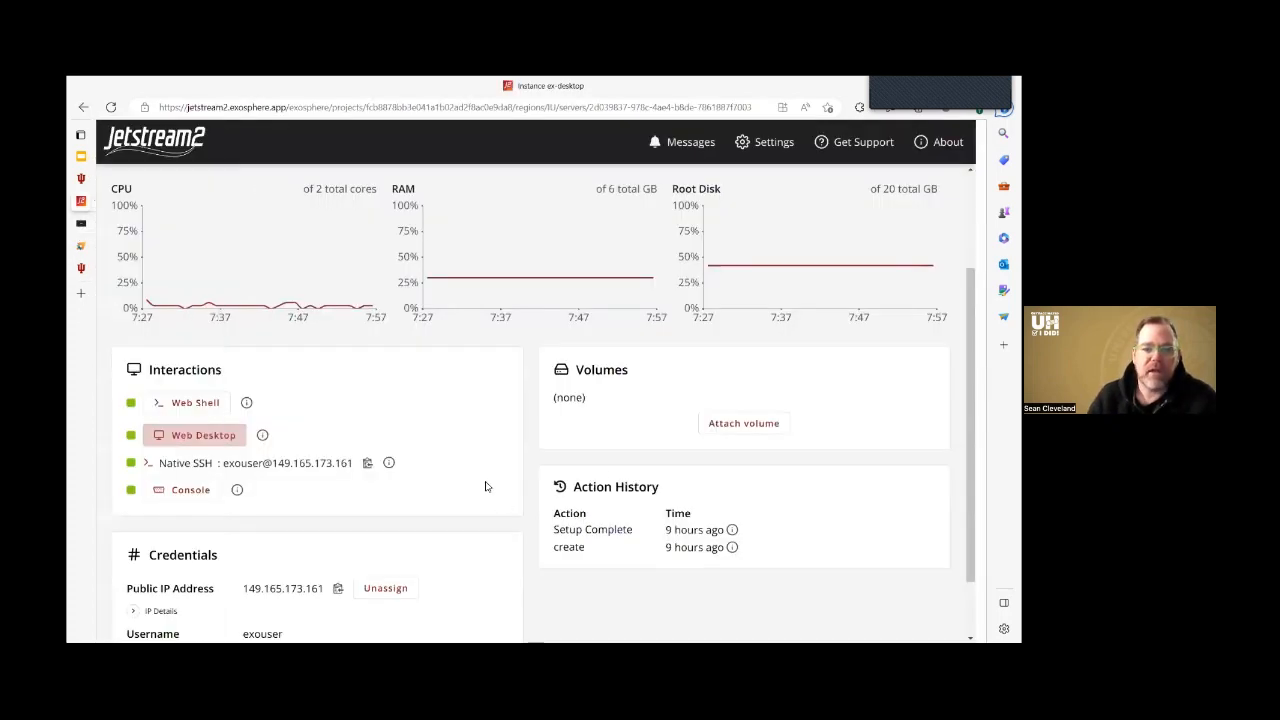
scroll(507, 474, down, 2)
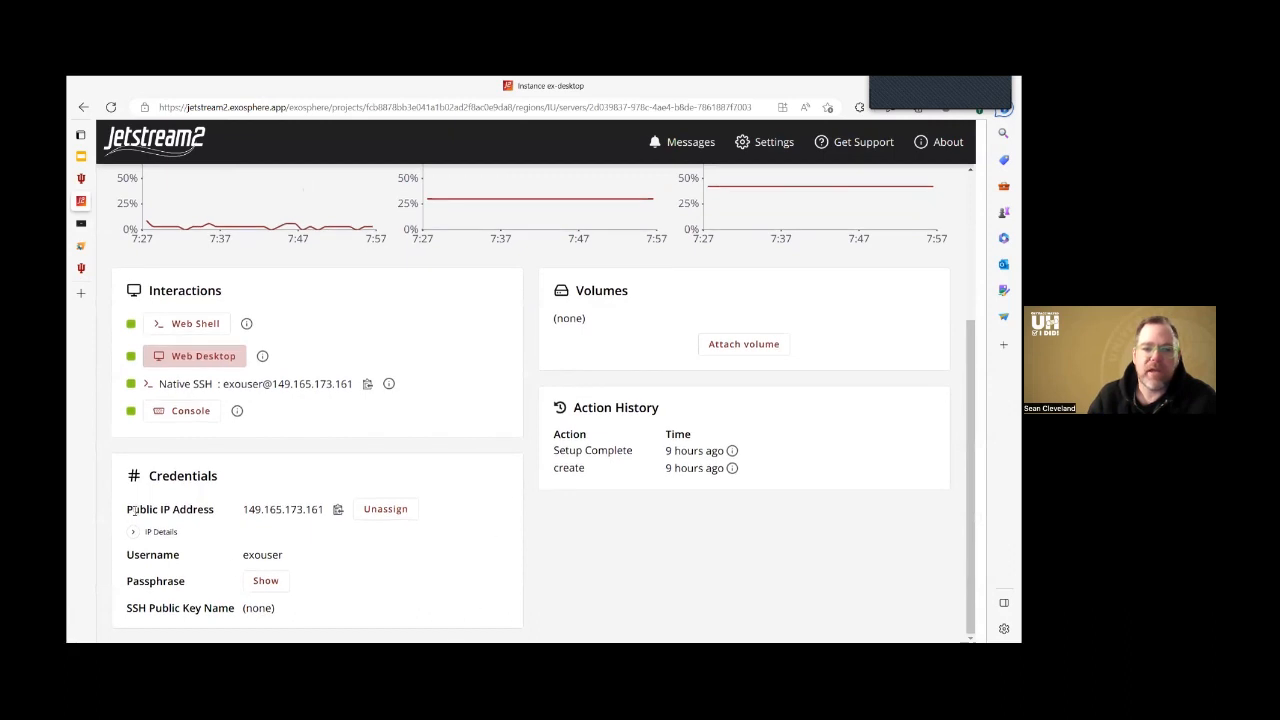
drag(126, 479, 313, 512)
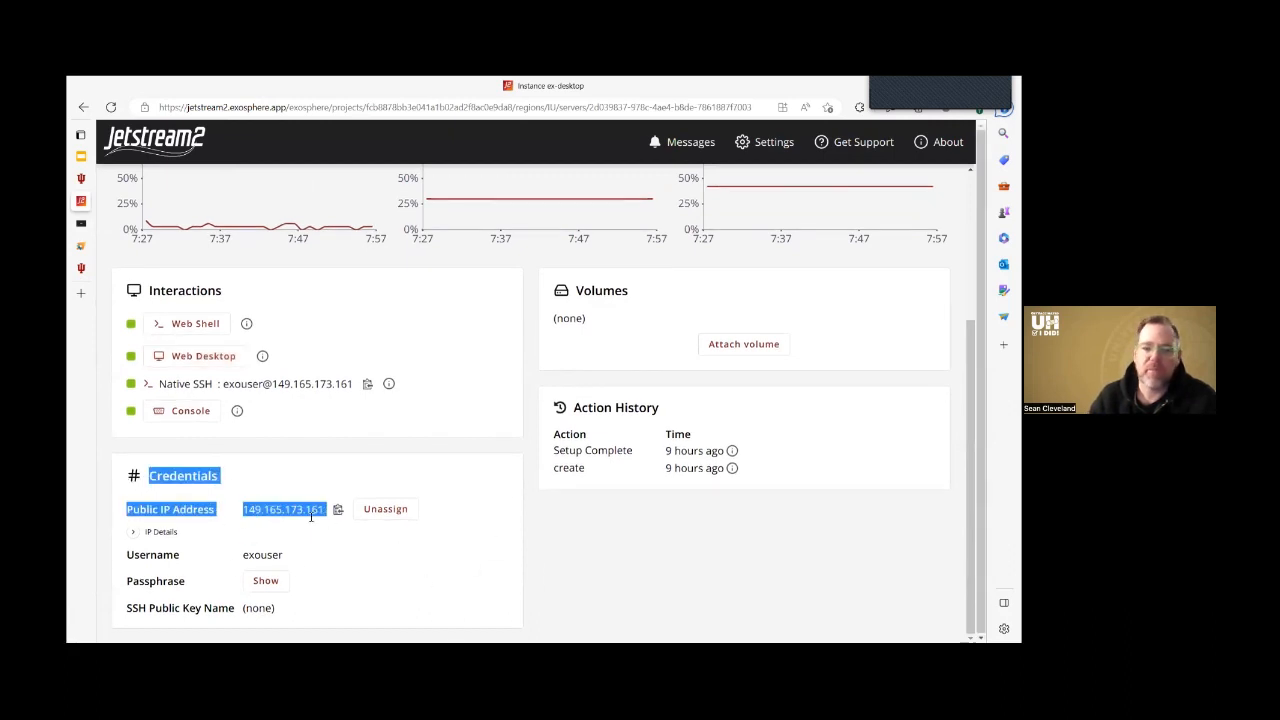
Step: Examine the username in the instance's credentials, reveal the passphrase to view it, and hide it again
click(389, 563)
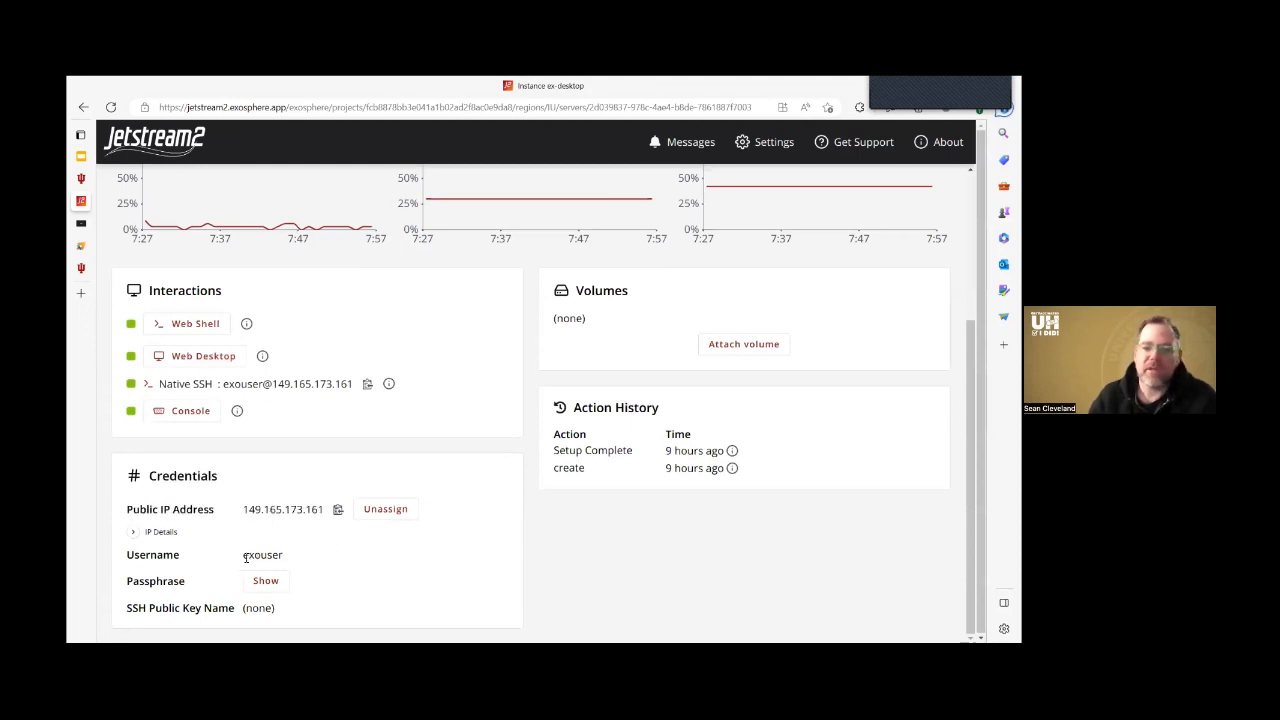
double_click(258, 555)
click(309, 603)
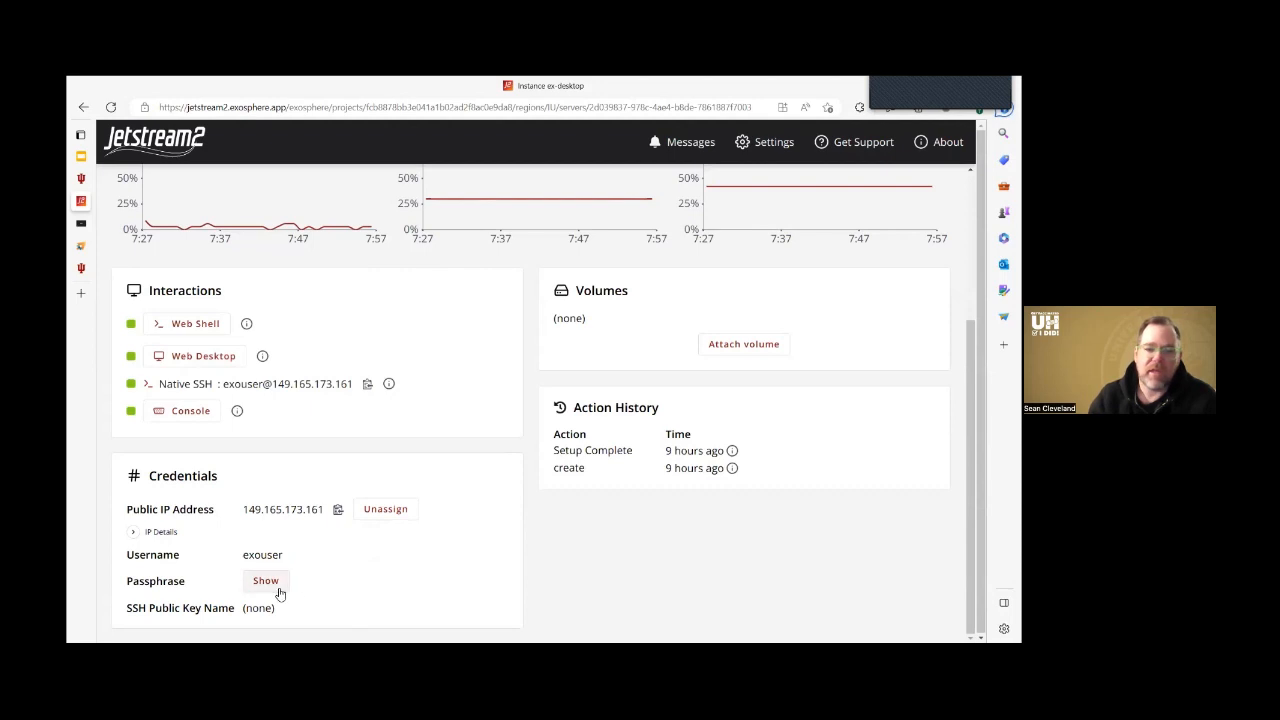
click(278, 591)
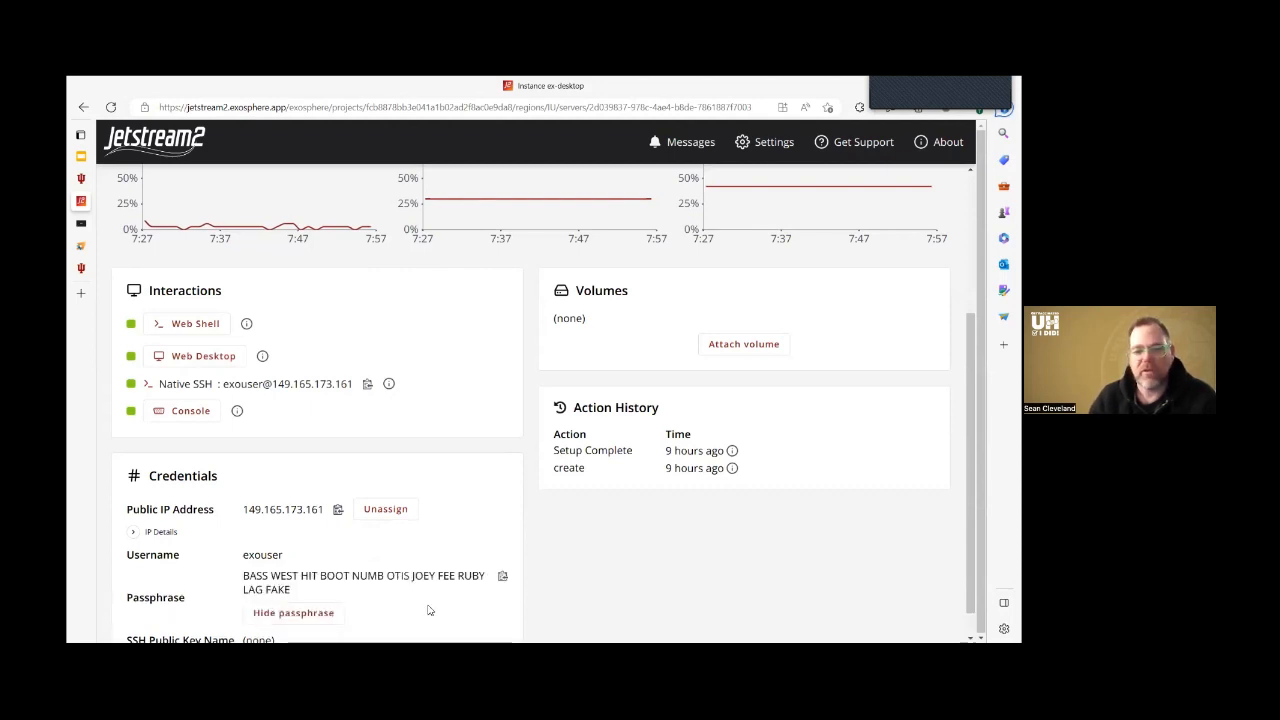
click(307, 610)
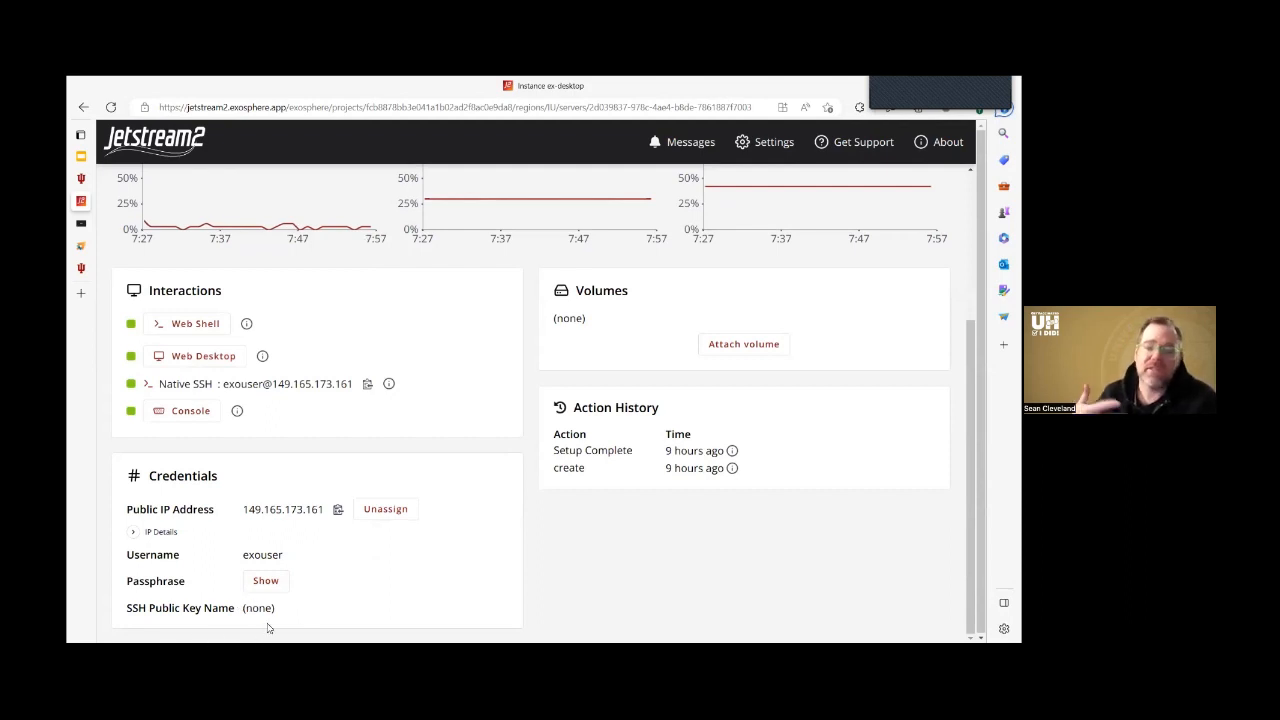
Step: Open the web shell of ex-desktop and upload "Web capture_14-4-2023_155758_www.research.gov.jpeg" from Downloads to /home/exouser using the Guacamole file browser
click(202, 322)
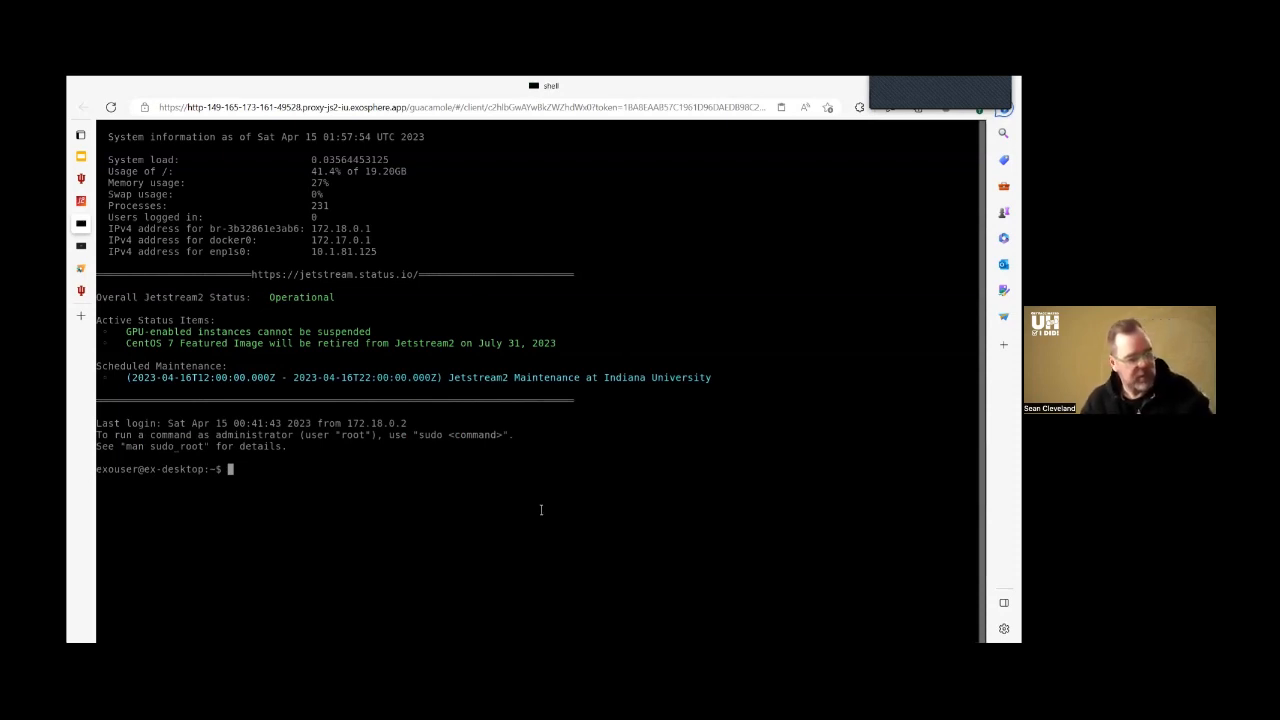
key(ctrl+alt+shift)
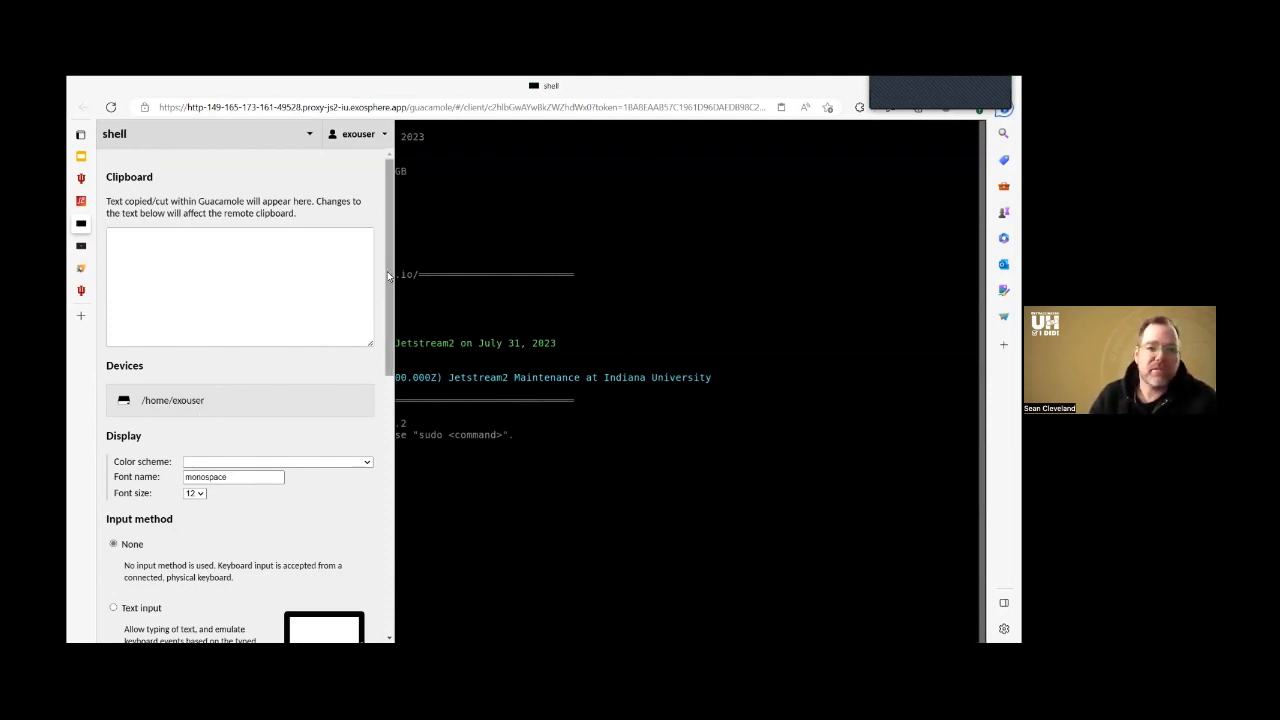
drag(390, 343, 390, 383)
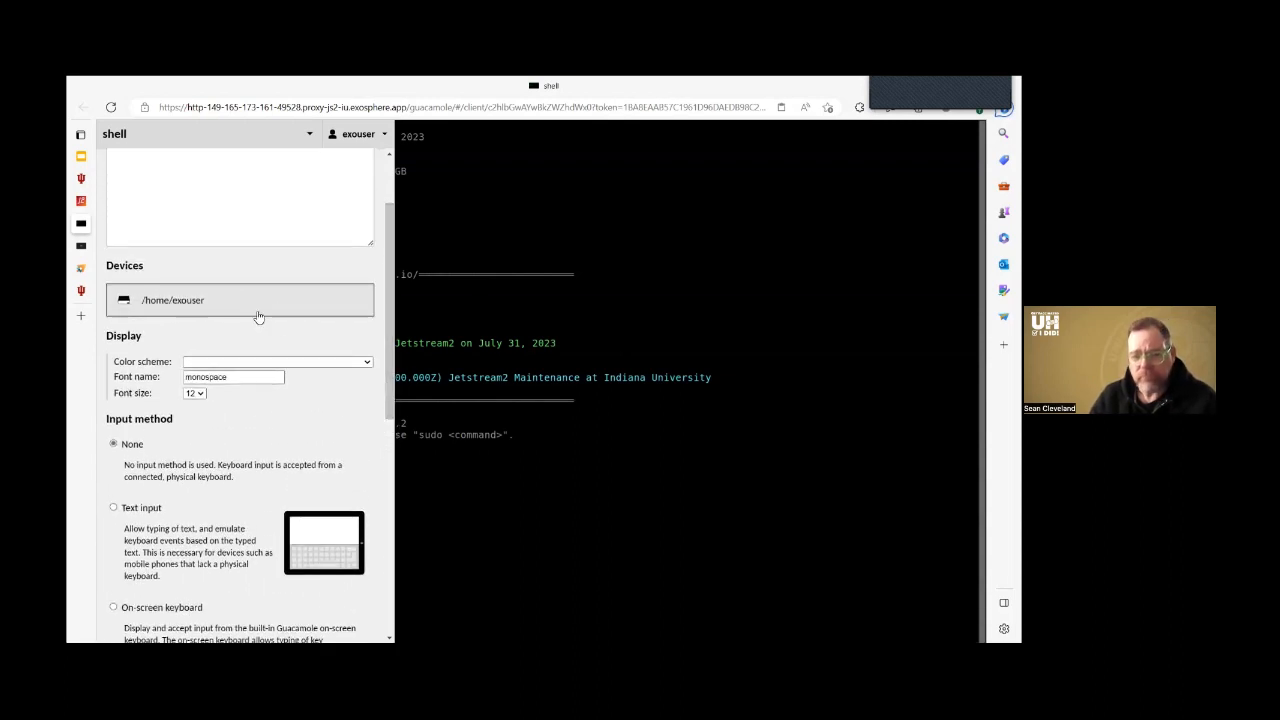
click(171, 311)
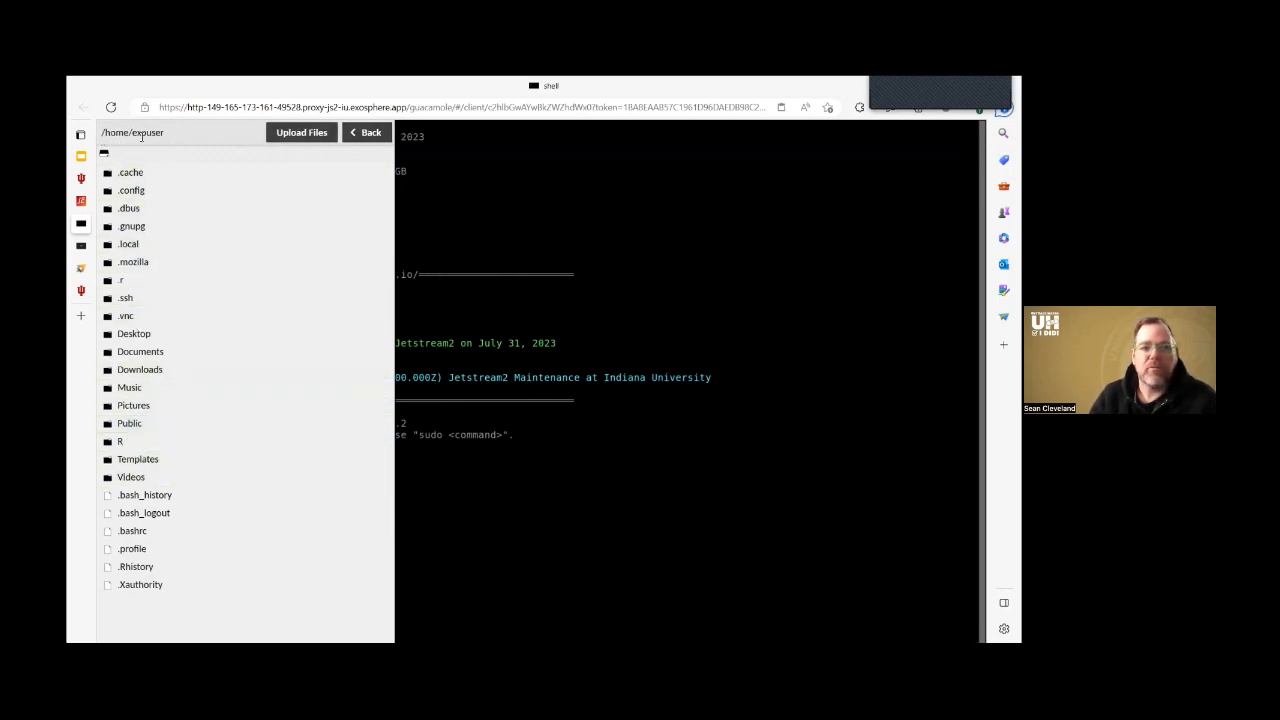
click(300, 136)
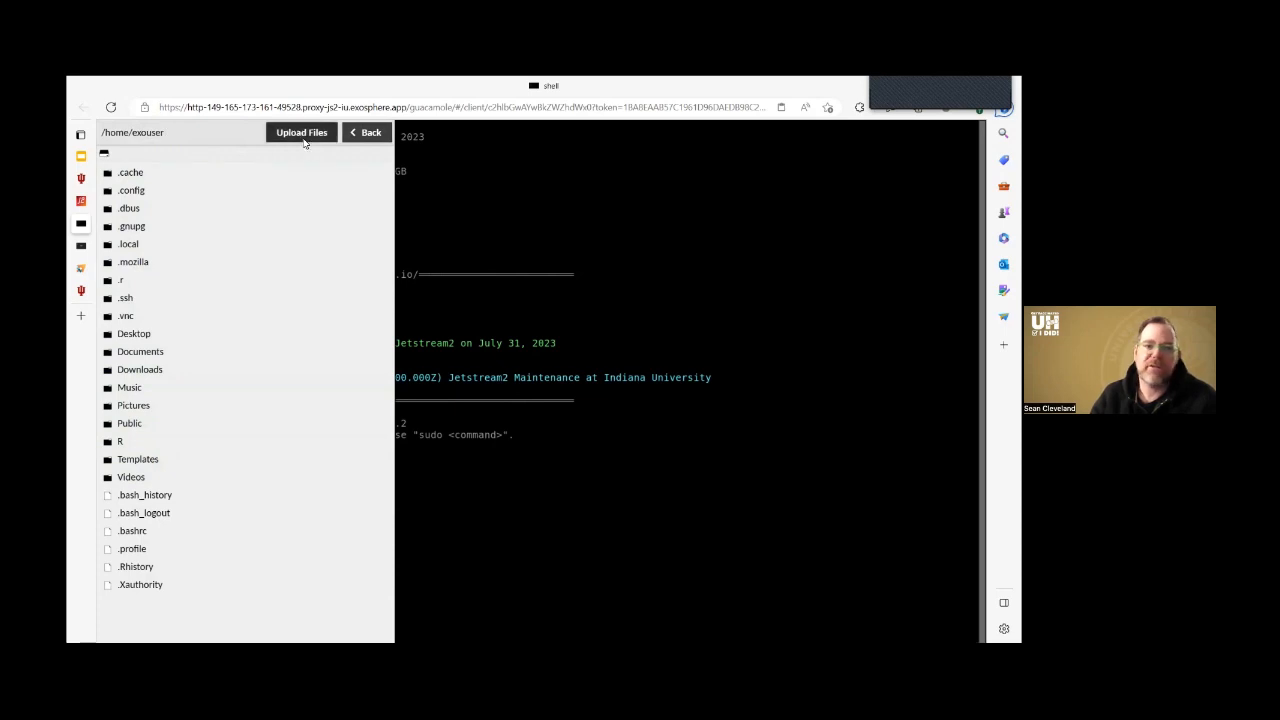
click(276, 211)
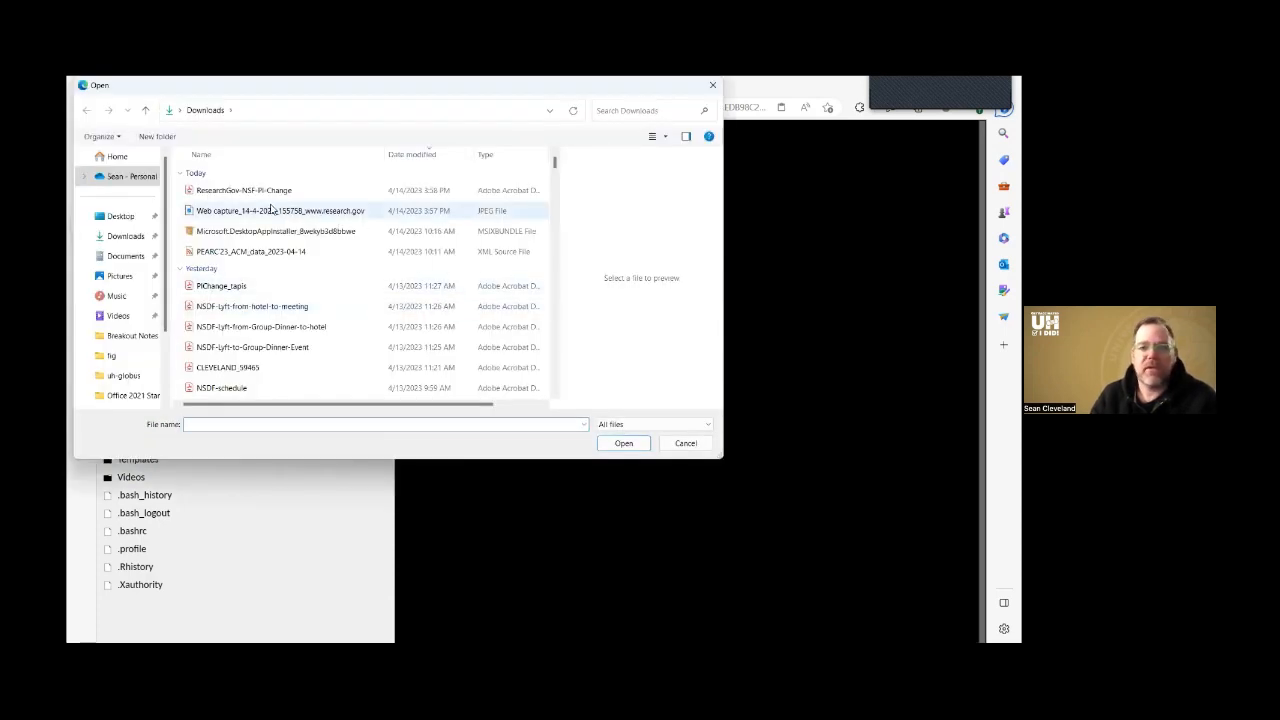
click(620, 444)
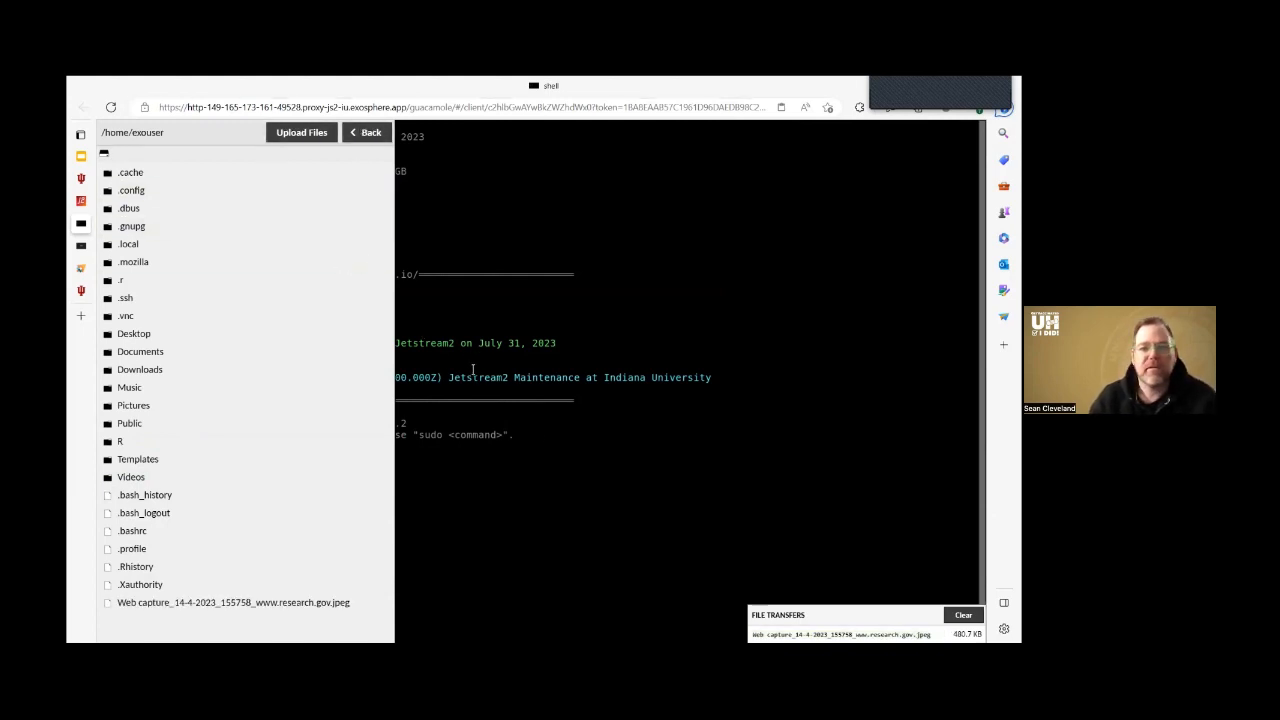
click(494, 456)
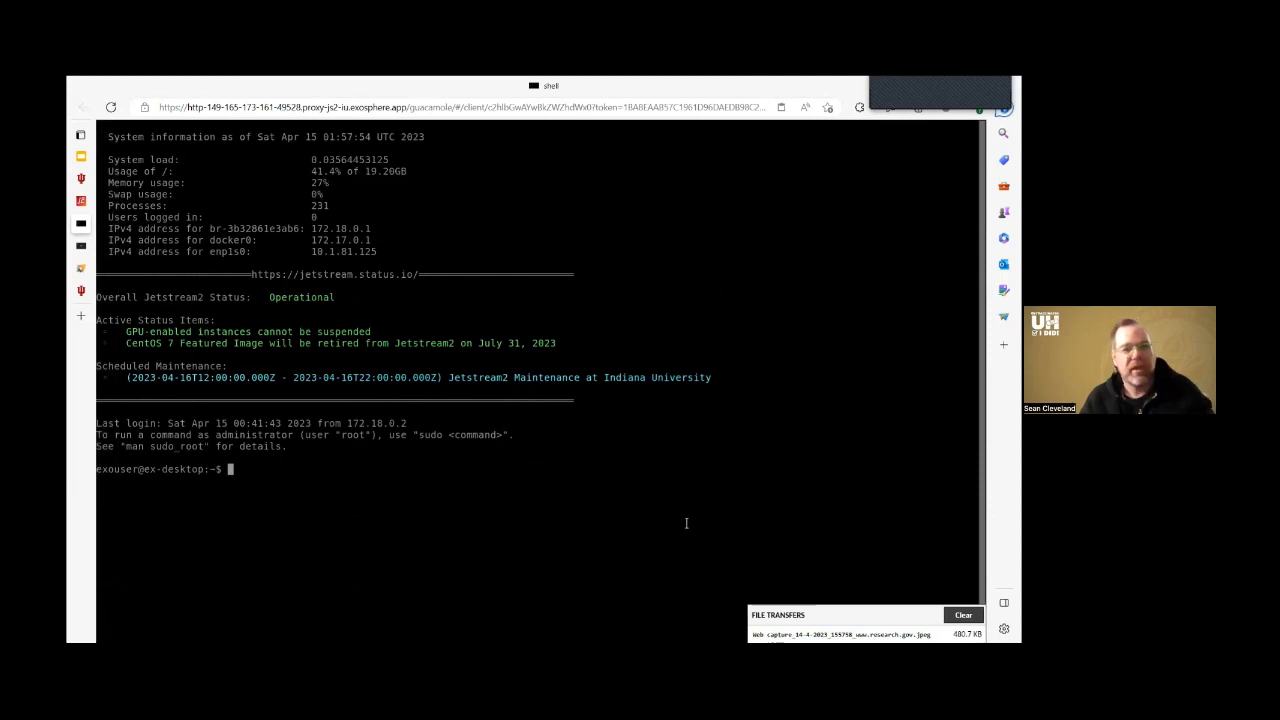
Step: List the home directory in the shell with ls and highlight the uploaded JPEG's file name
text(ls)
key(Return)
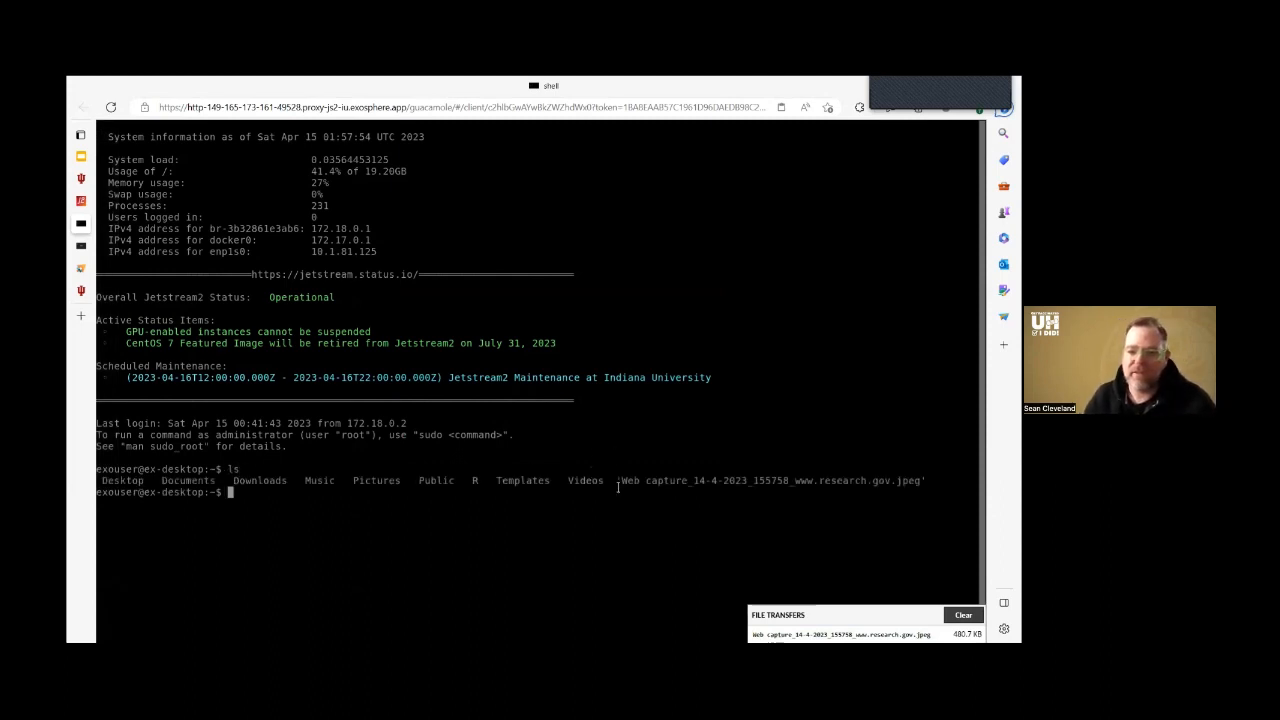
drag(618, 487, 970, 481)
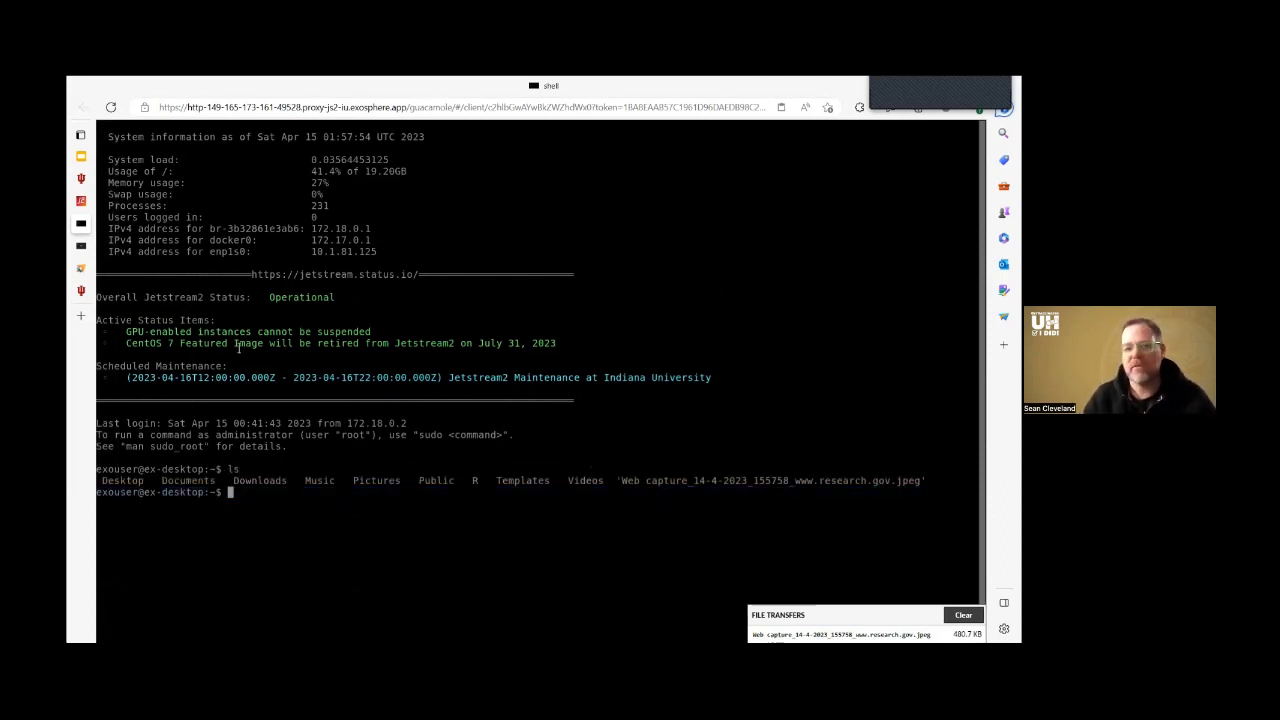
Step: Return to the ex-desktop instance page and resize the instance to the m3.xl flavor
click(81, 200)
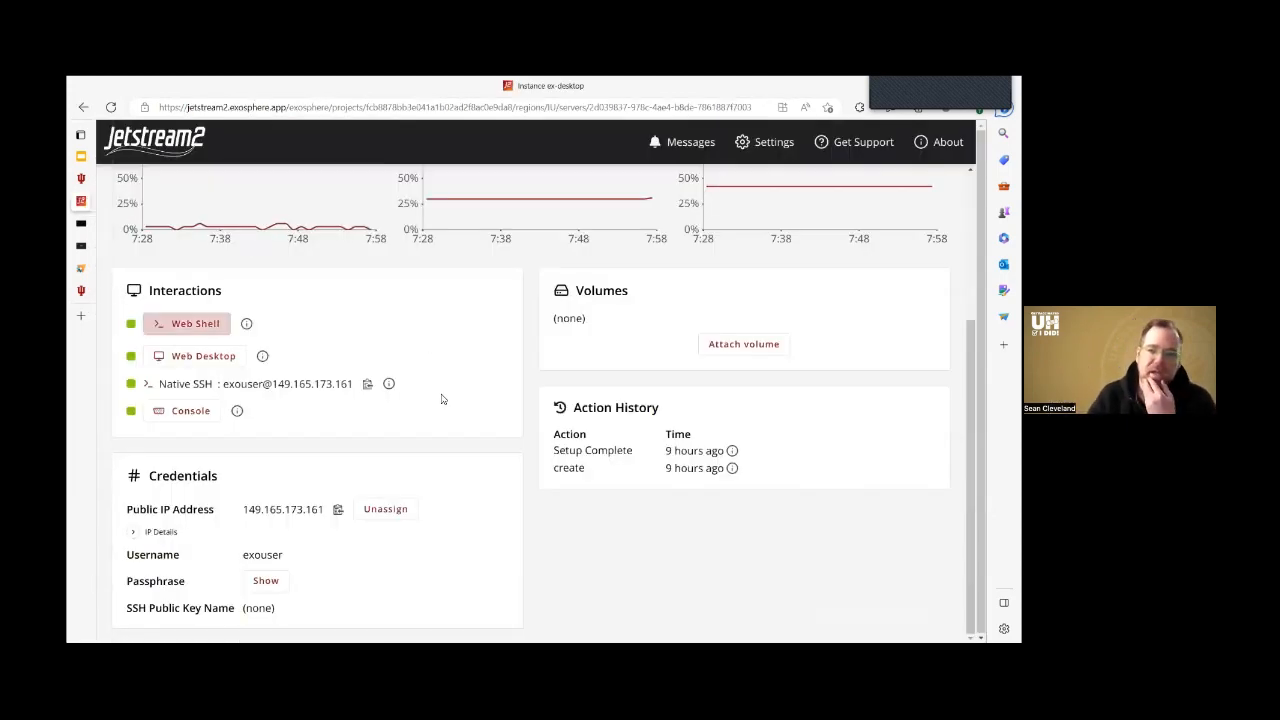
scroll(444, 399, up, 3)
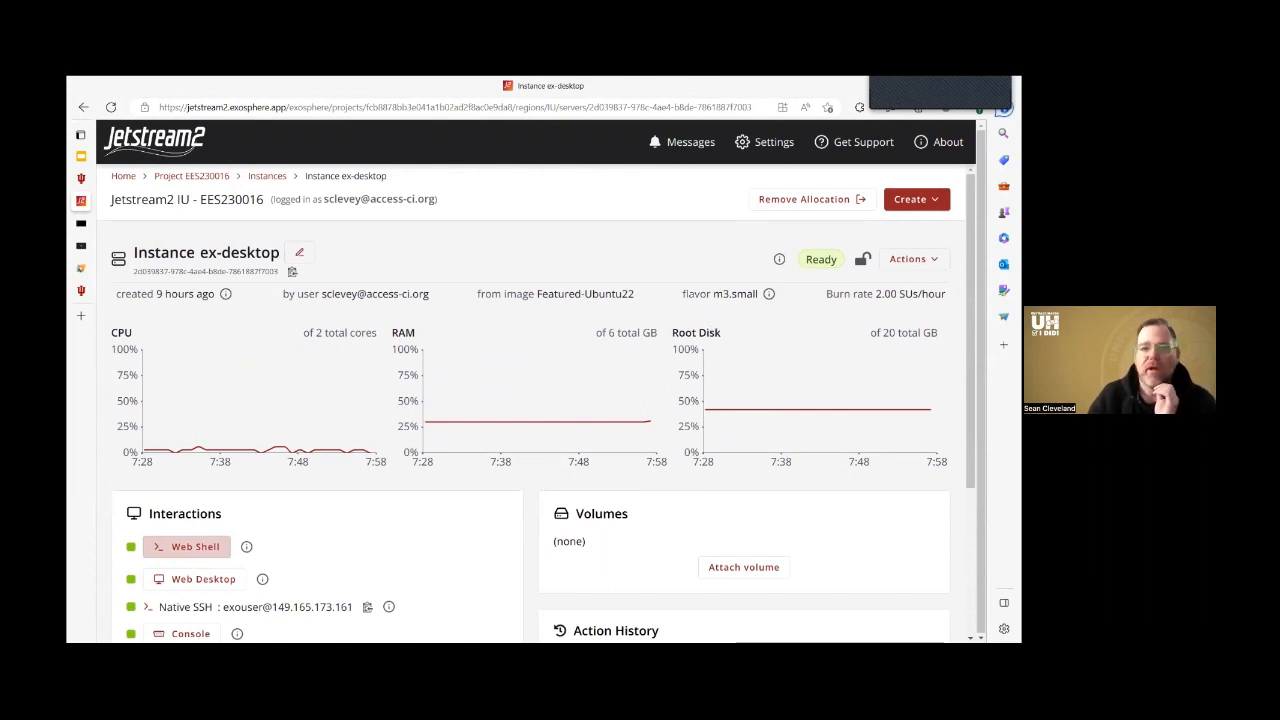
click(913, 259)
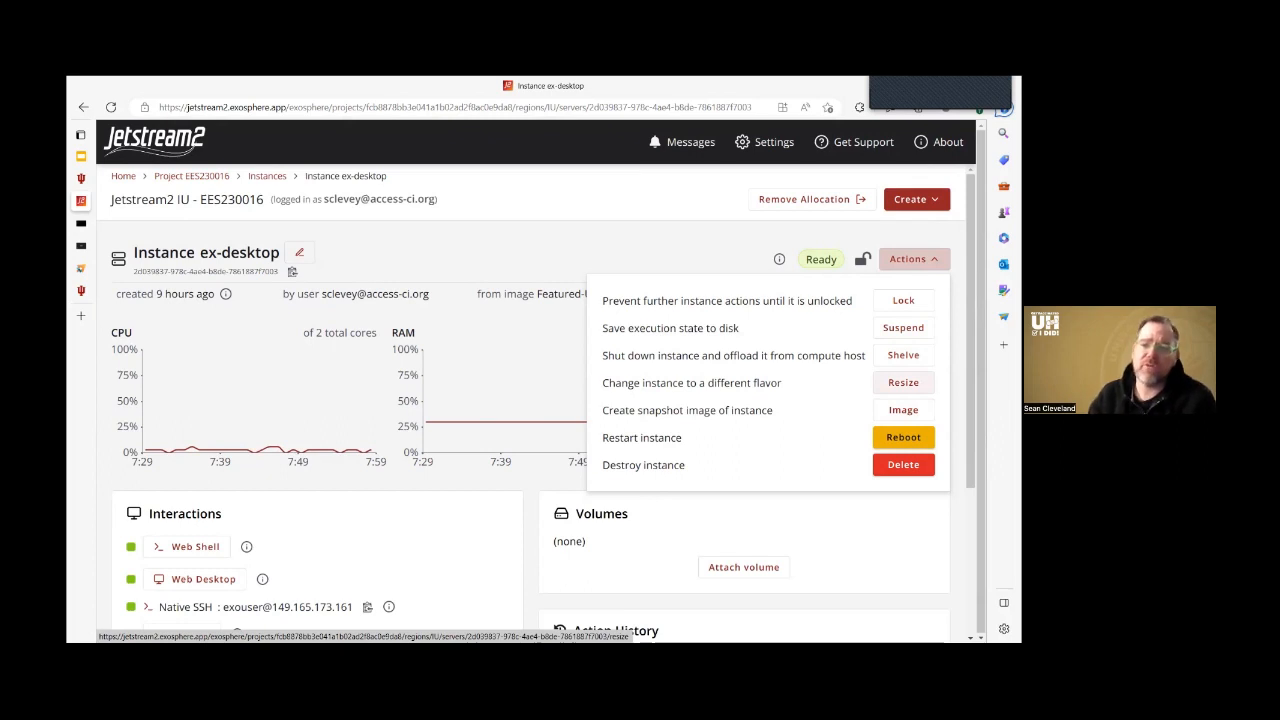
click(903, 382)
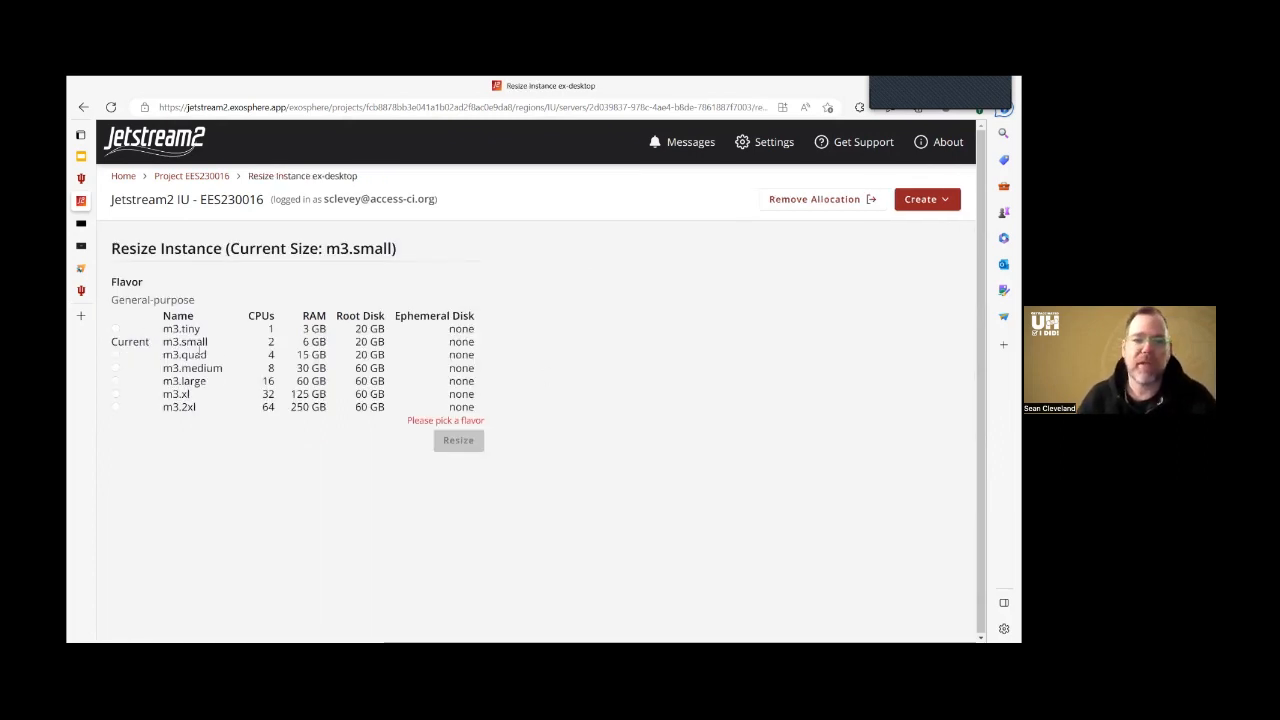
click(115, 394)
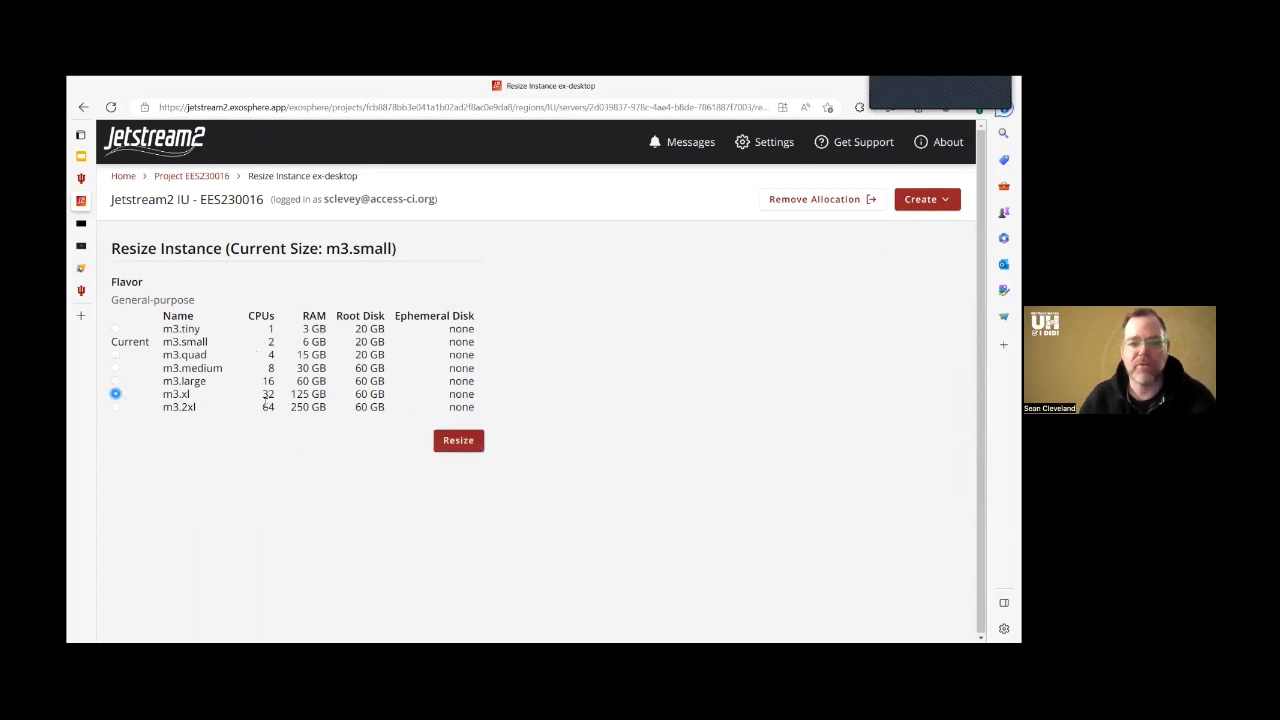
click(458, 442)
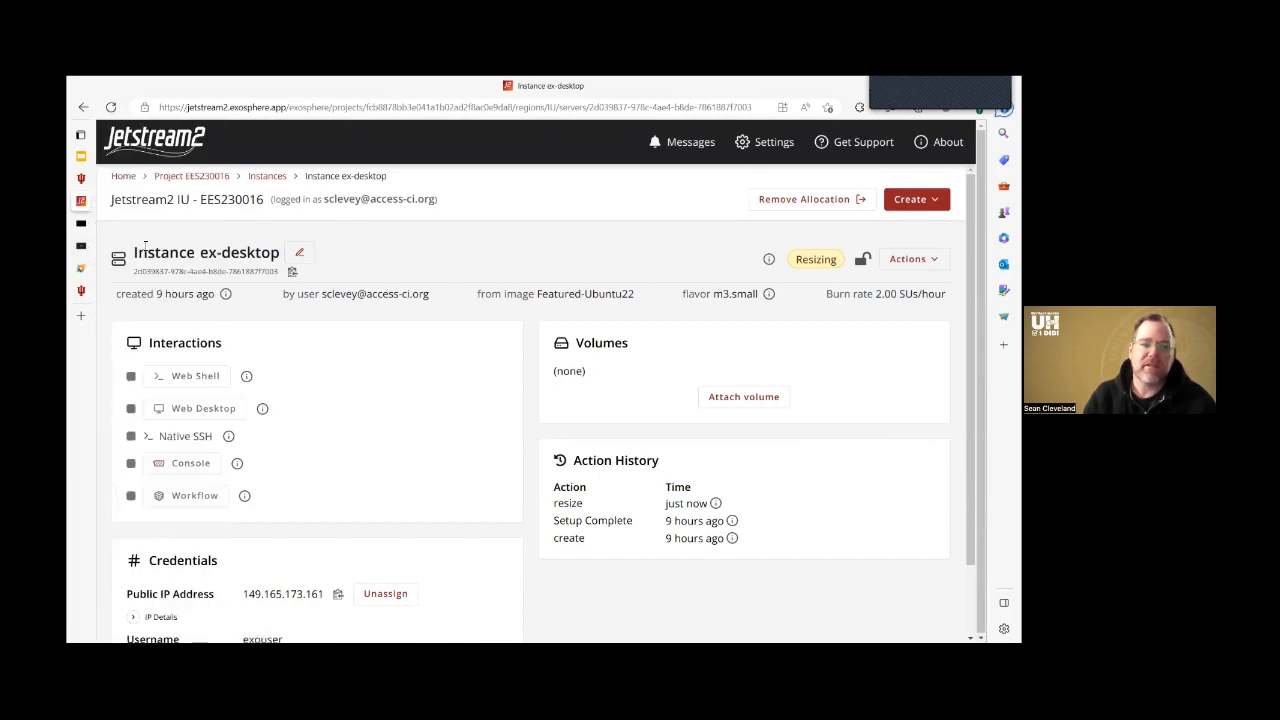
Step: Switch to the ACCESS Allocations page and examine the list of available resources
click(82, 270)
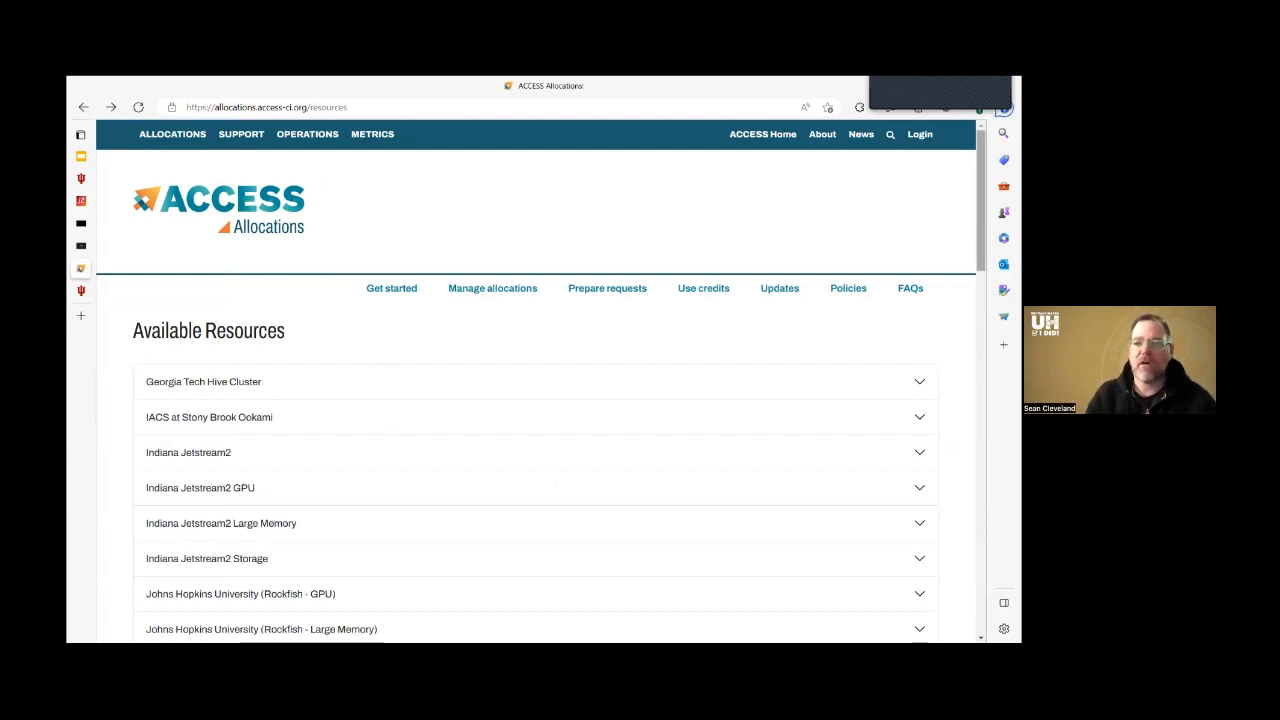
scroll(540, 400, down, 5)
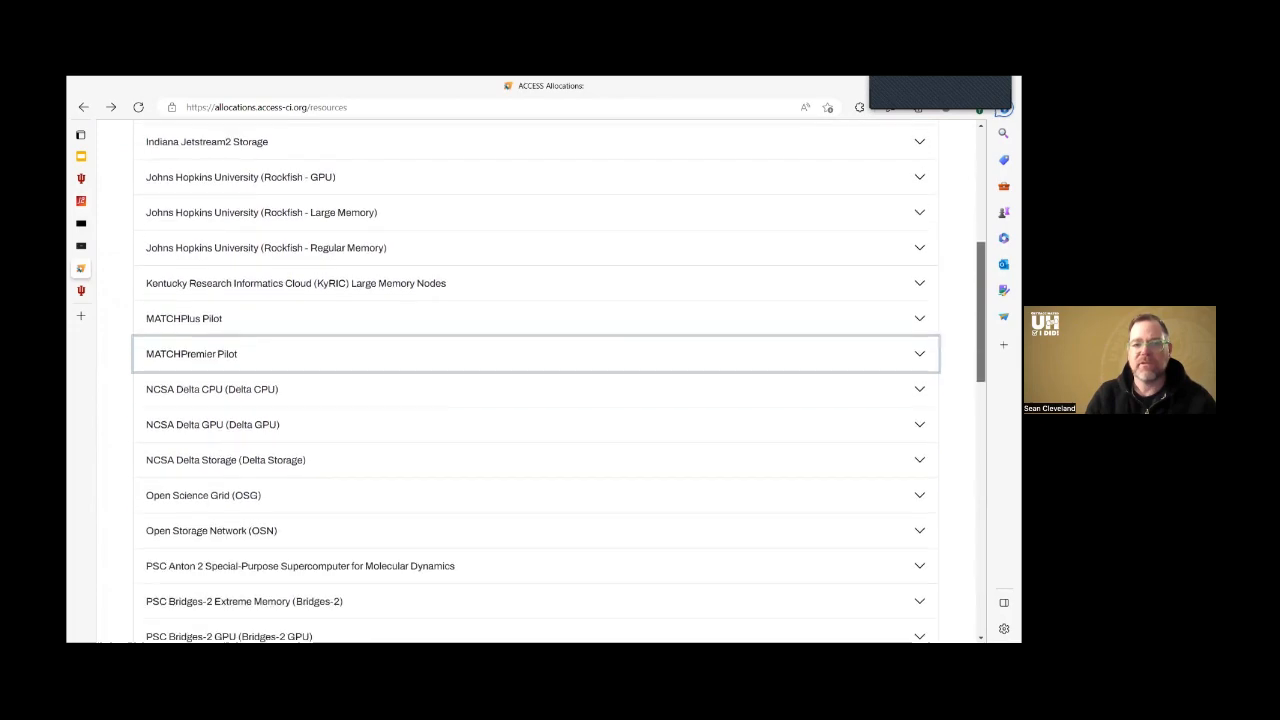
scroll(540, 400, down, 5)
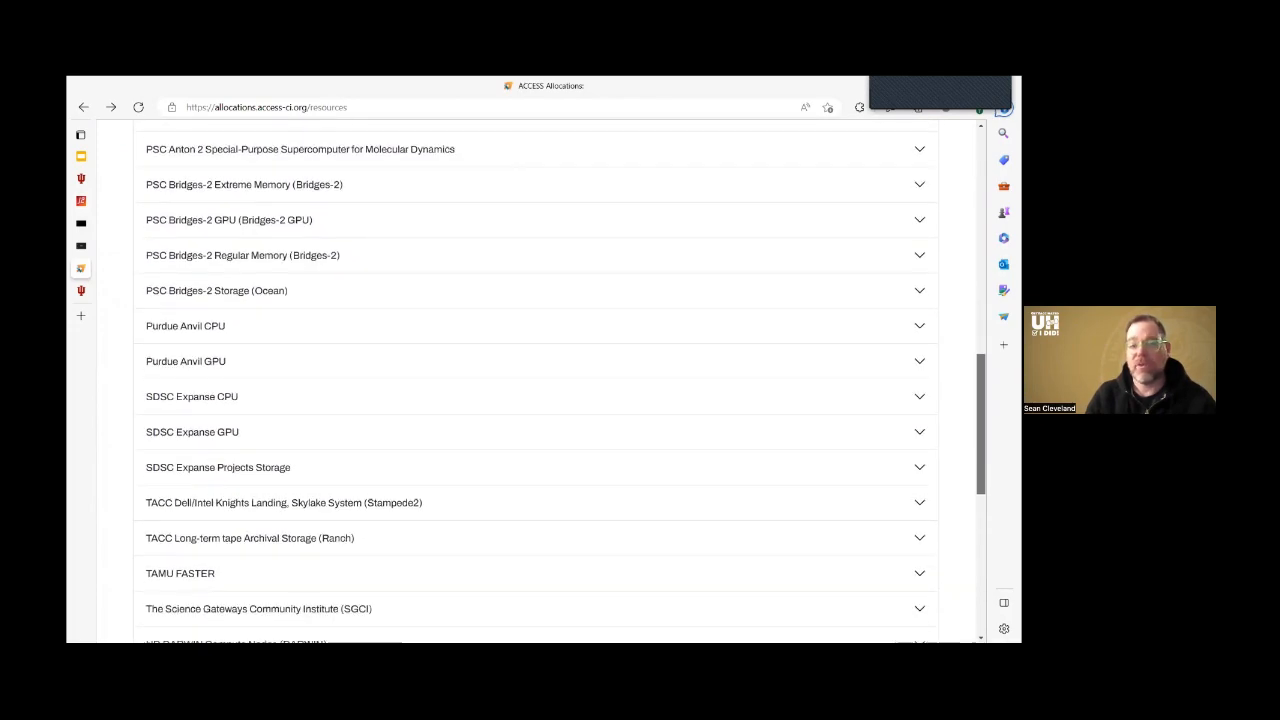
scroll(540, 400, down, 2)
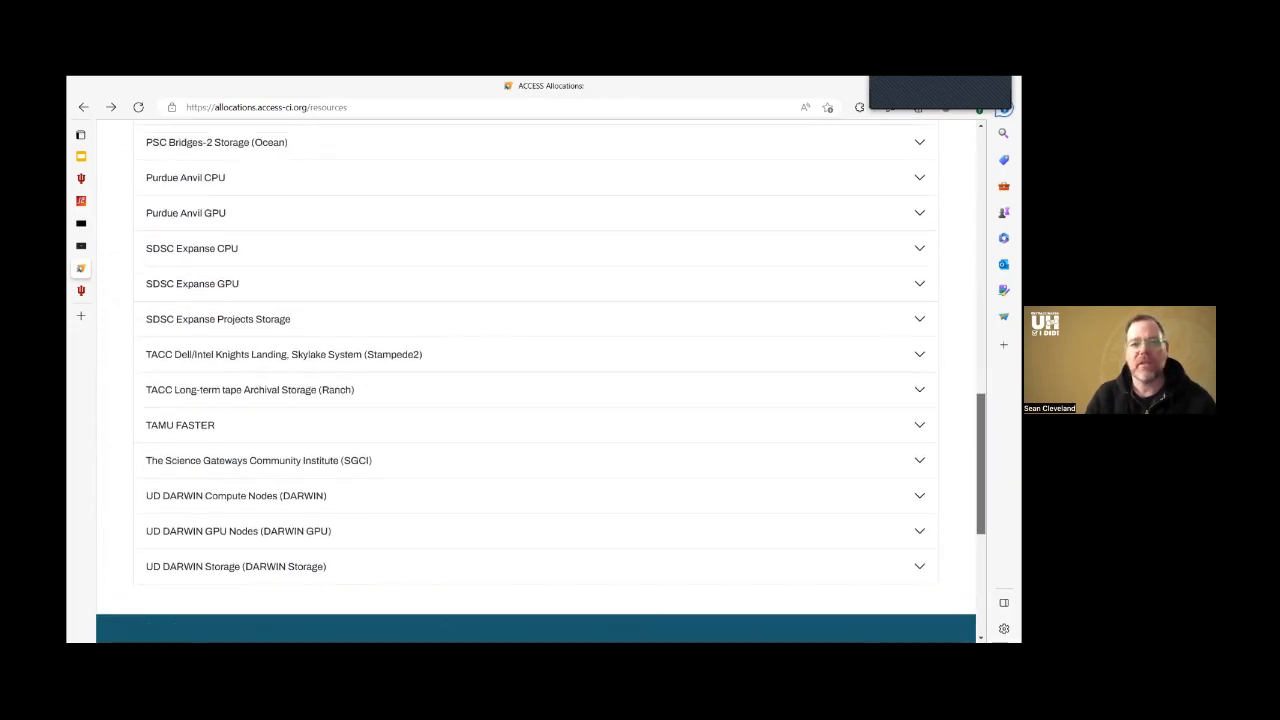
scroll(310, 418, up, 5)
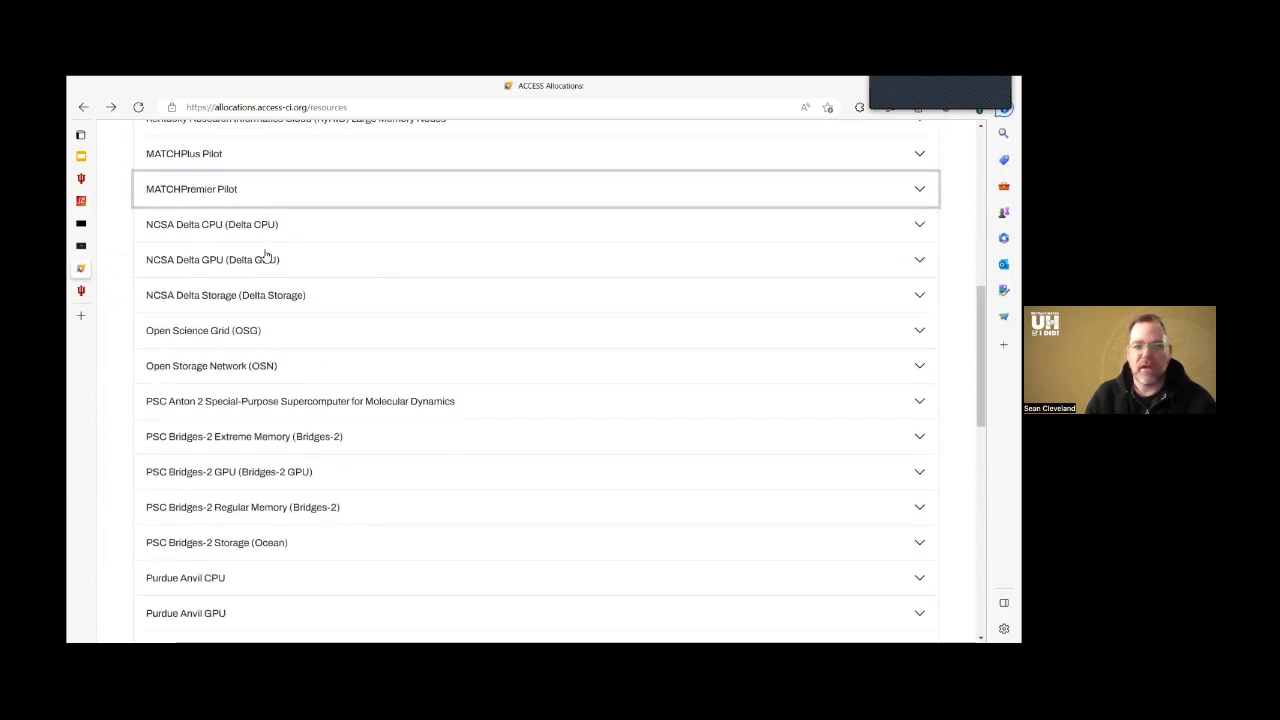
Step: Expand the NCSA Delta GPU resource, read its description and recommended use, and collapse the entry again
click(337, 264)
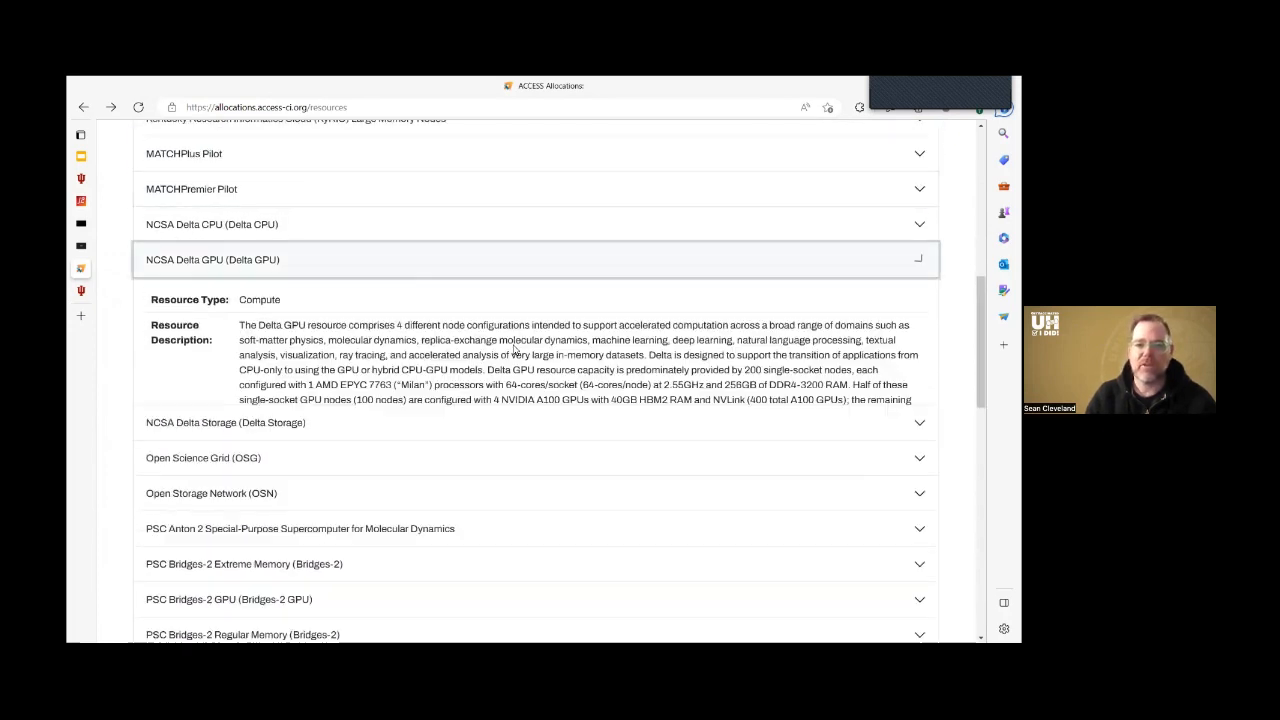
scroll(134, 390, down, 1)
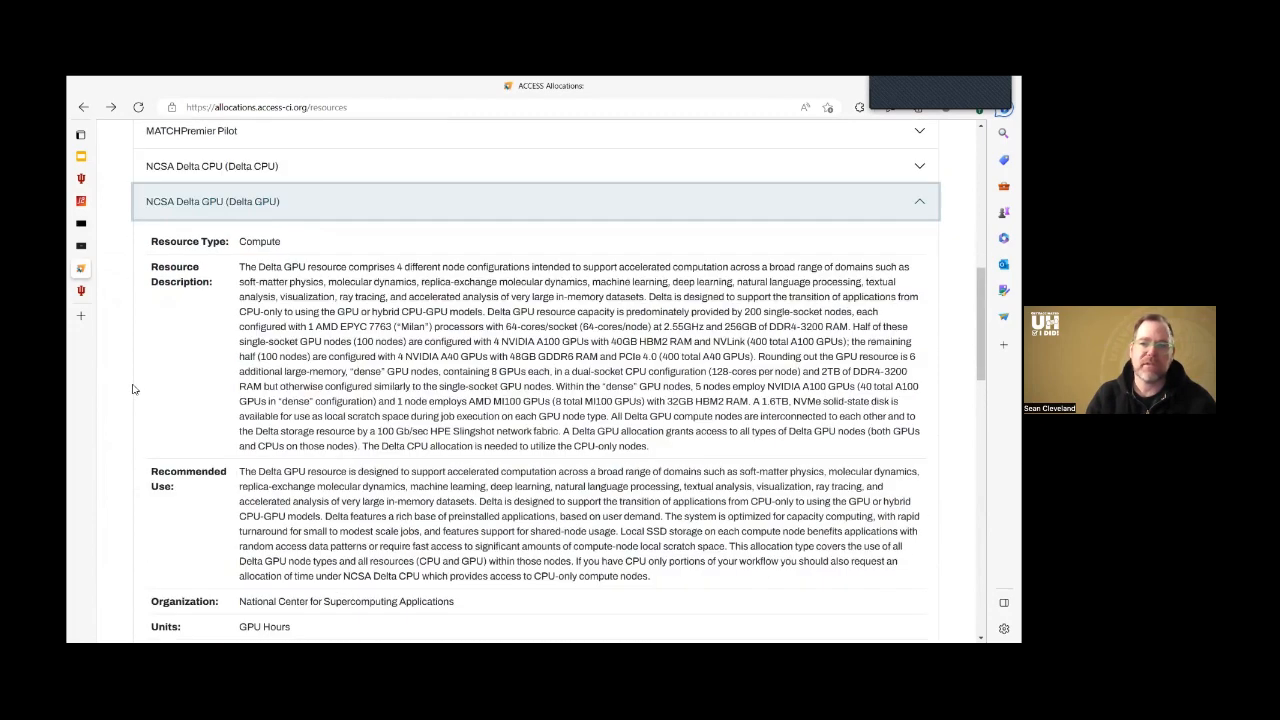
scroll(134, 390, down, 2)
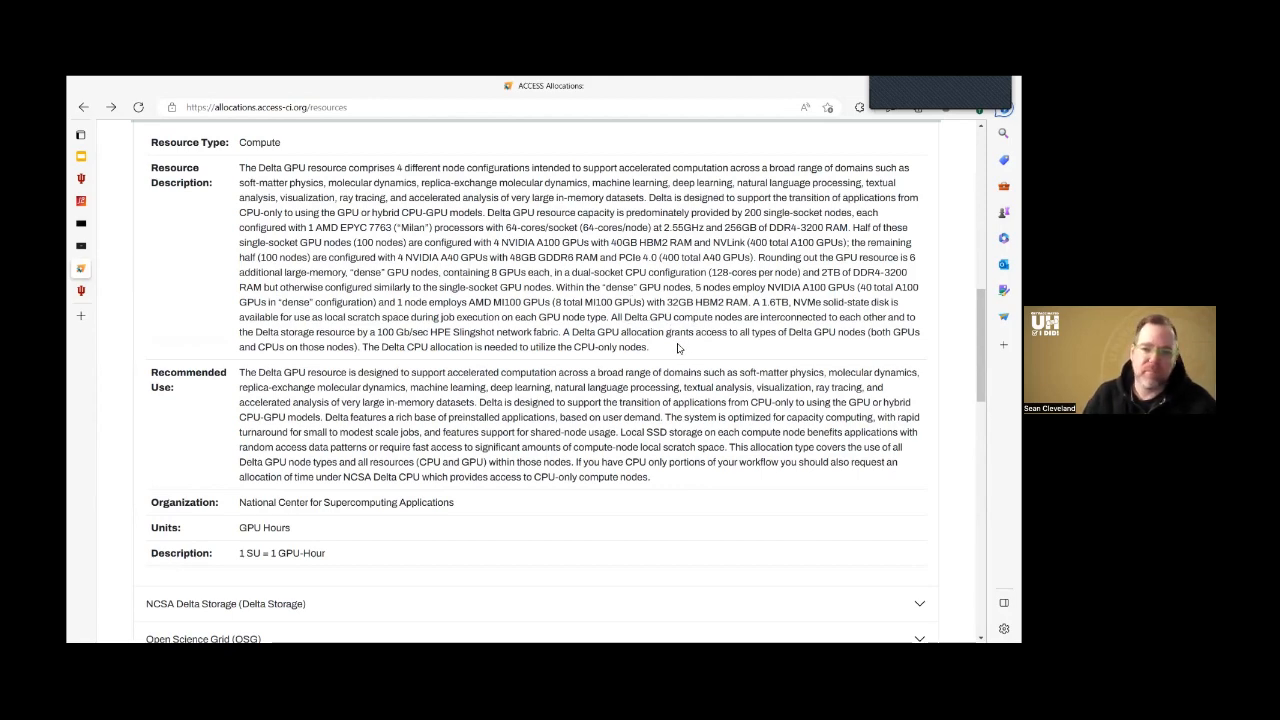
scroll(677, 347, up, 3)
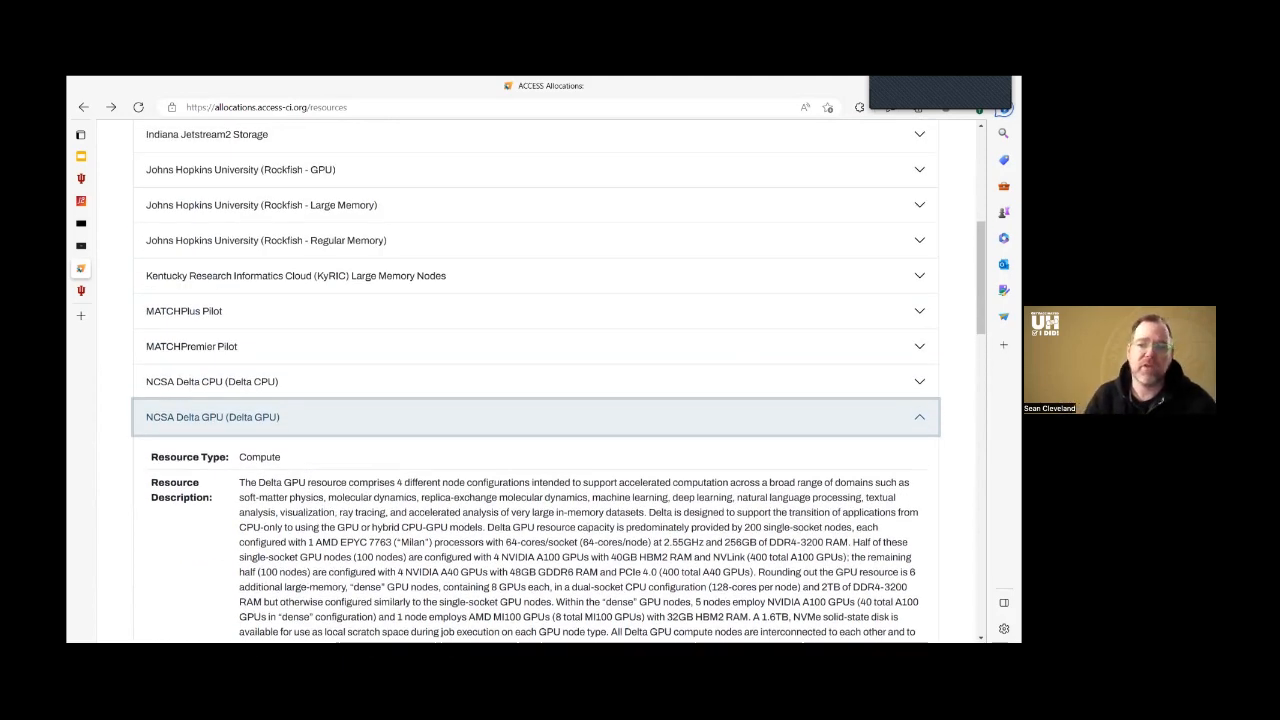
click(766, 420)
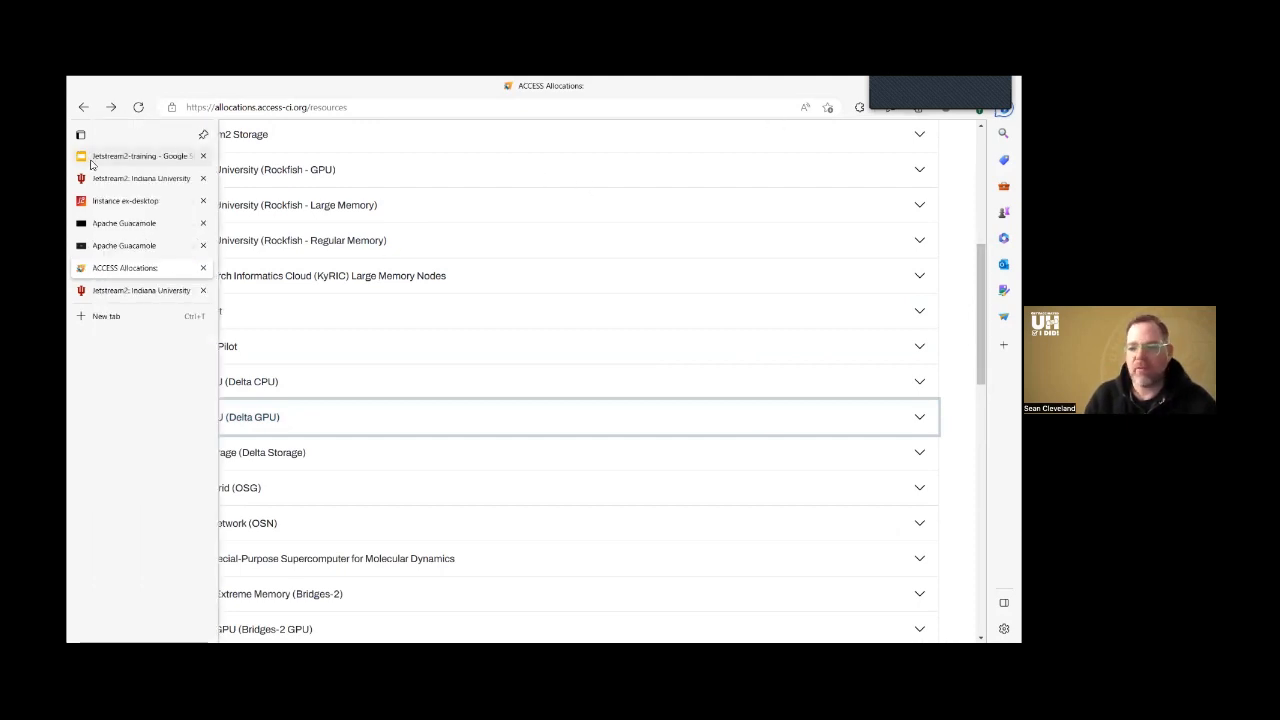
mouse_move(110, 165)
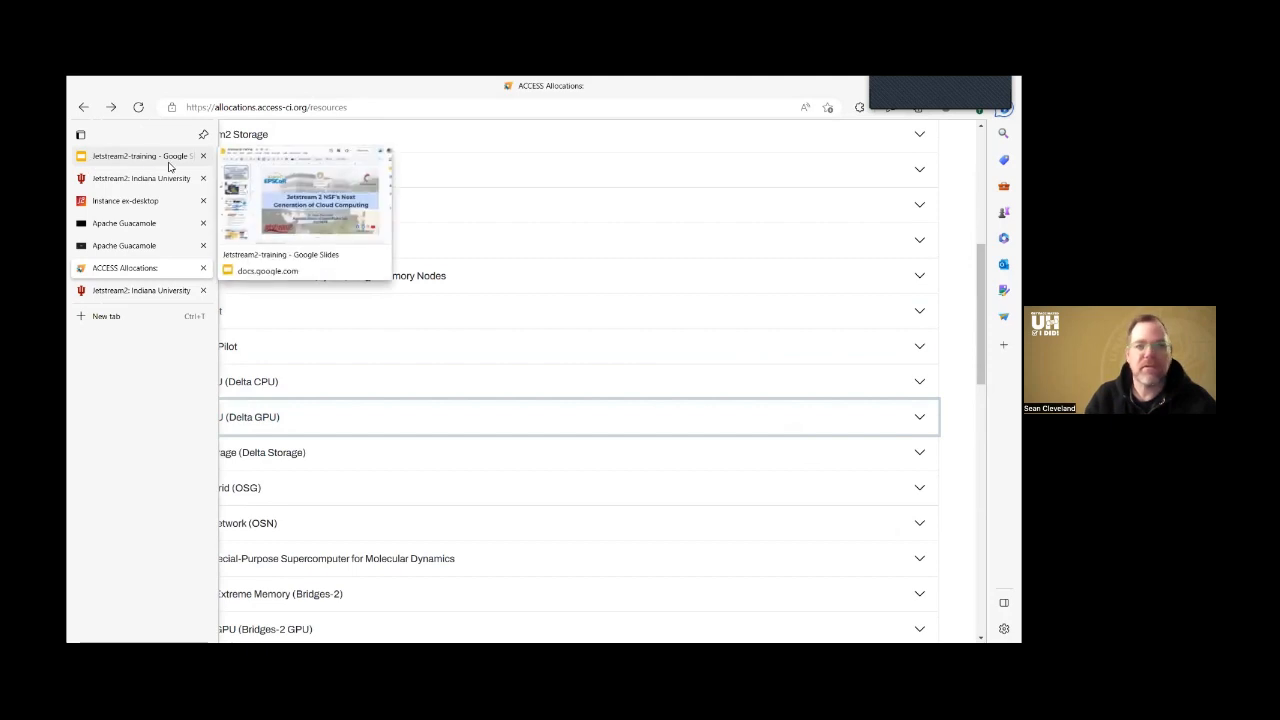